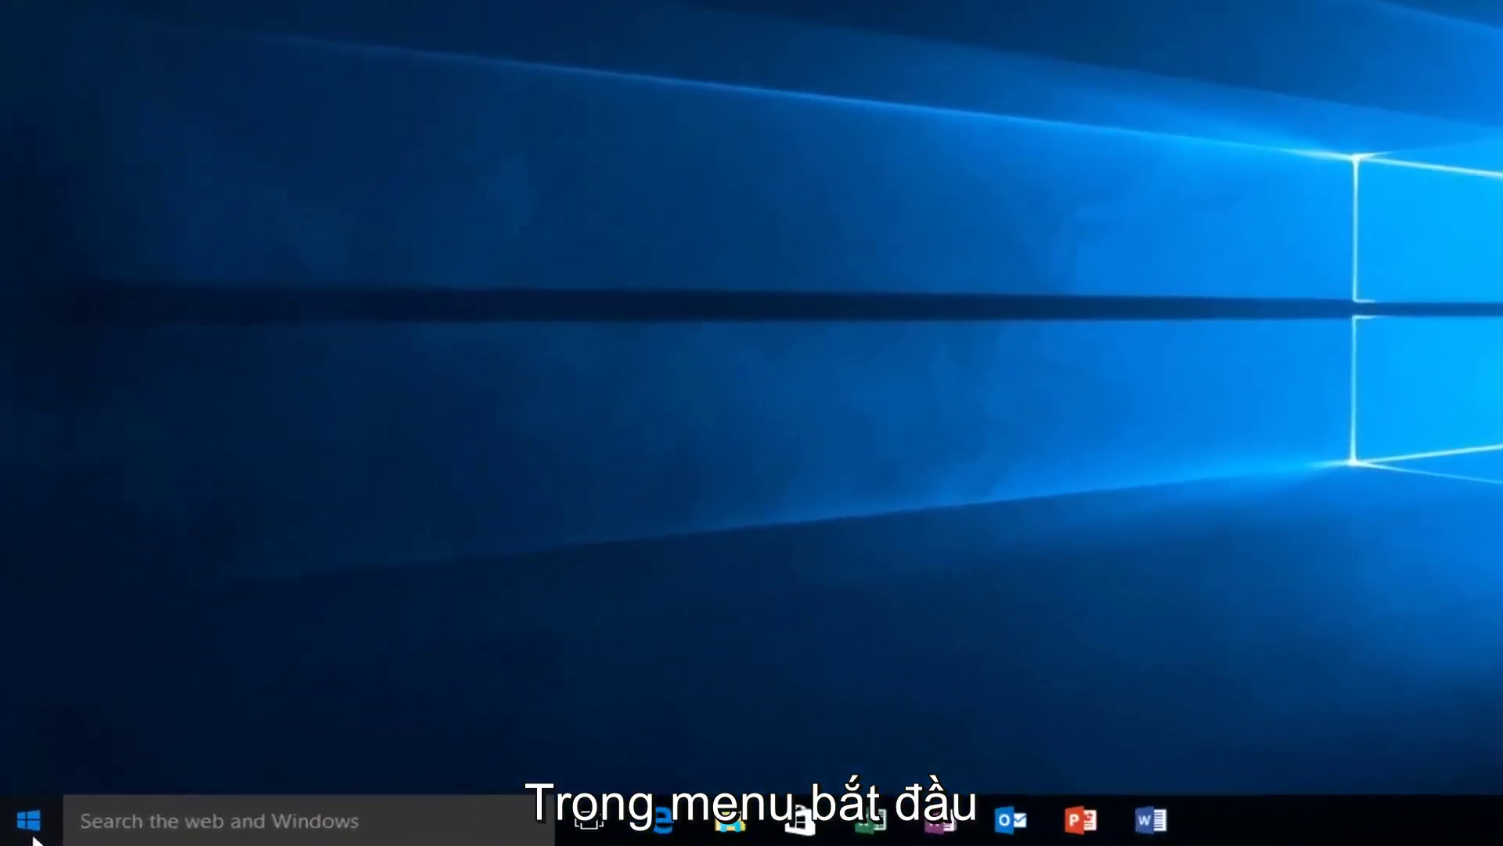
Step: Search for regedit in Start and run it as administrator, approving the UAC prompt
click(23, 836)
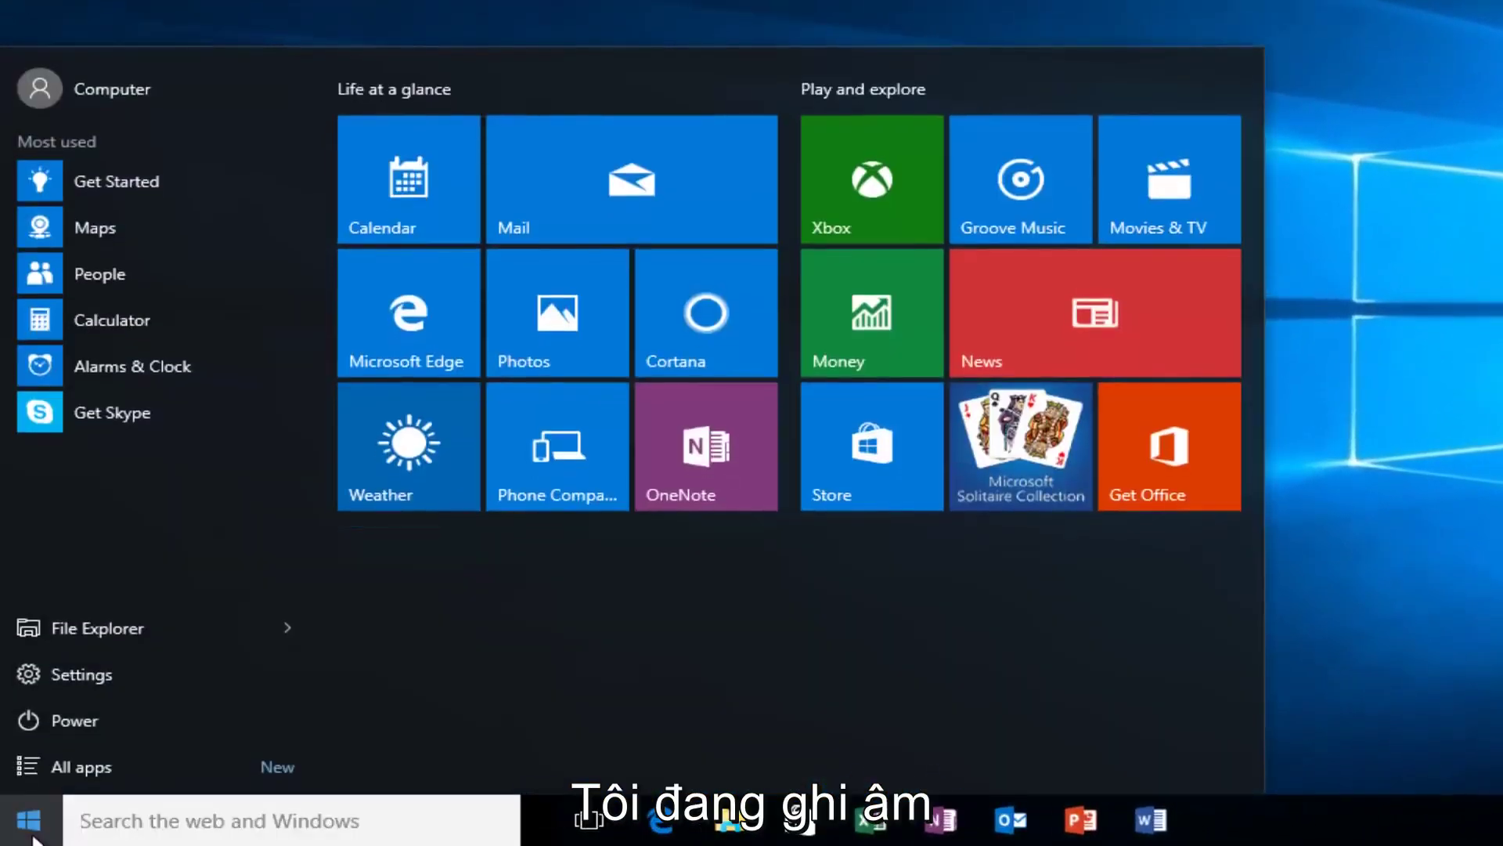
text(regedit)
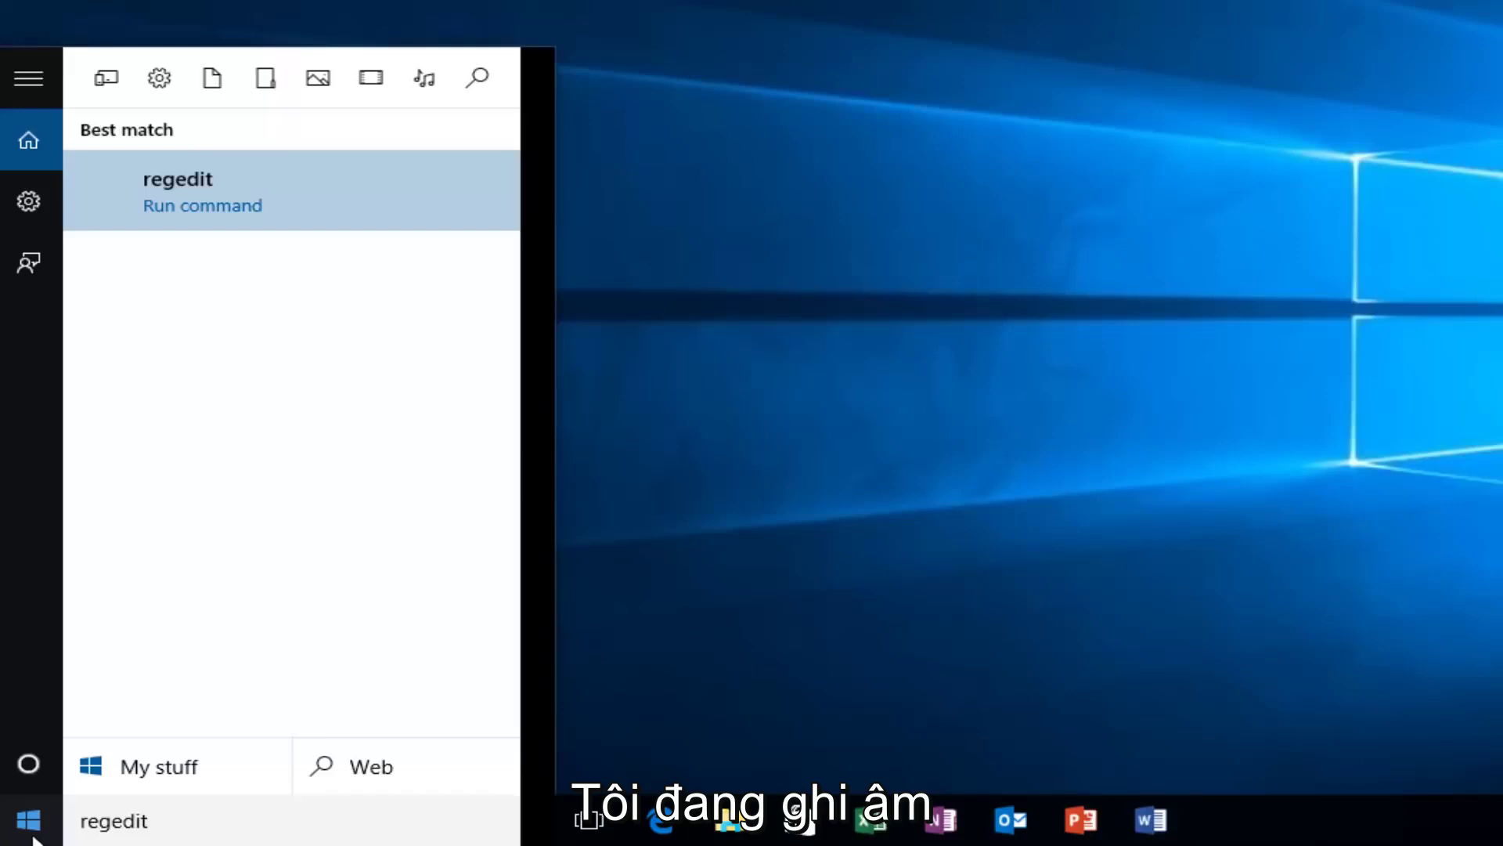
right_click(225, 188)
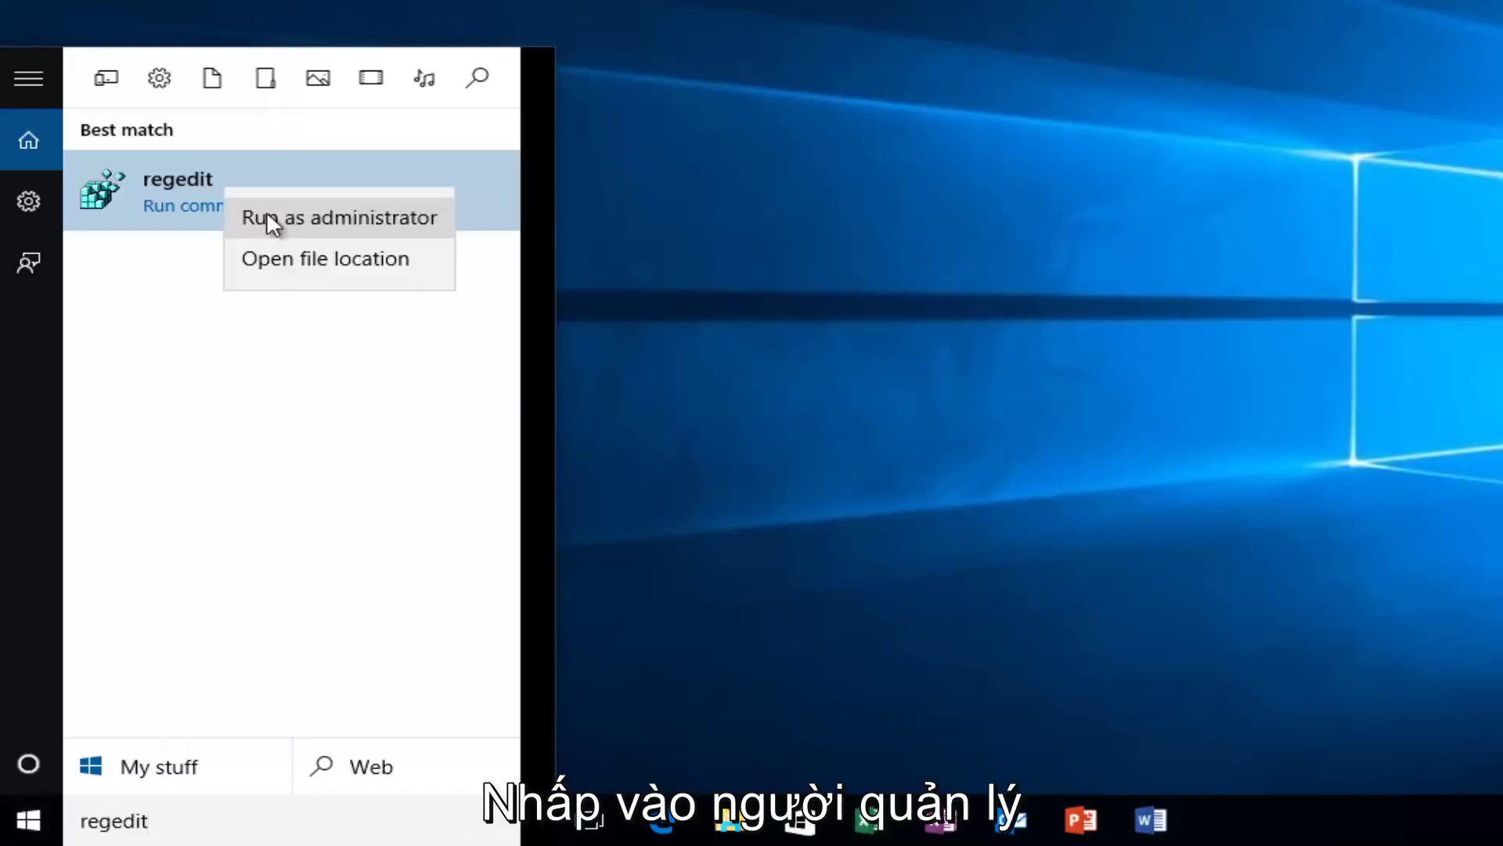
click(266, 215)
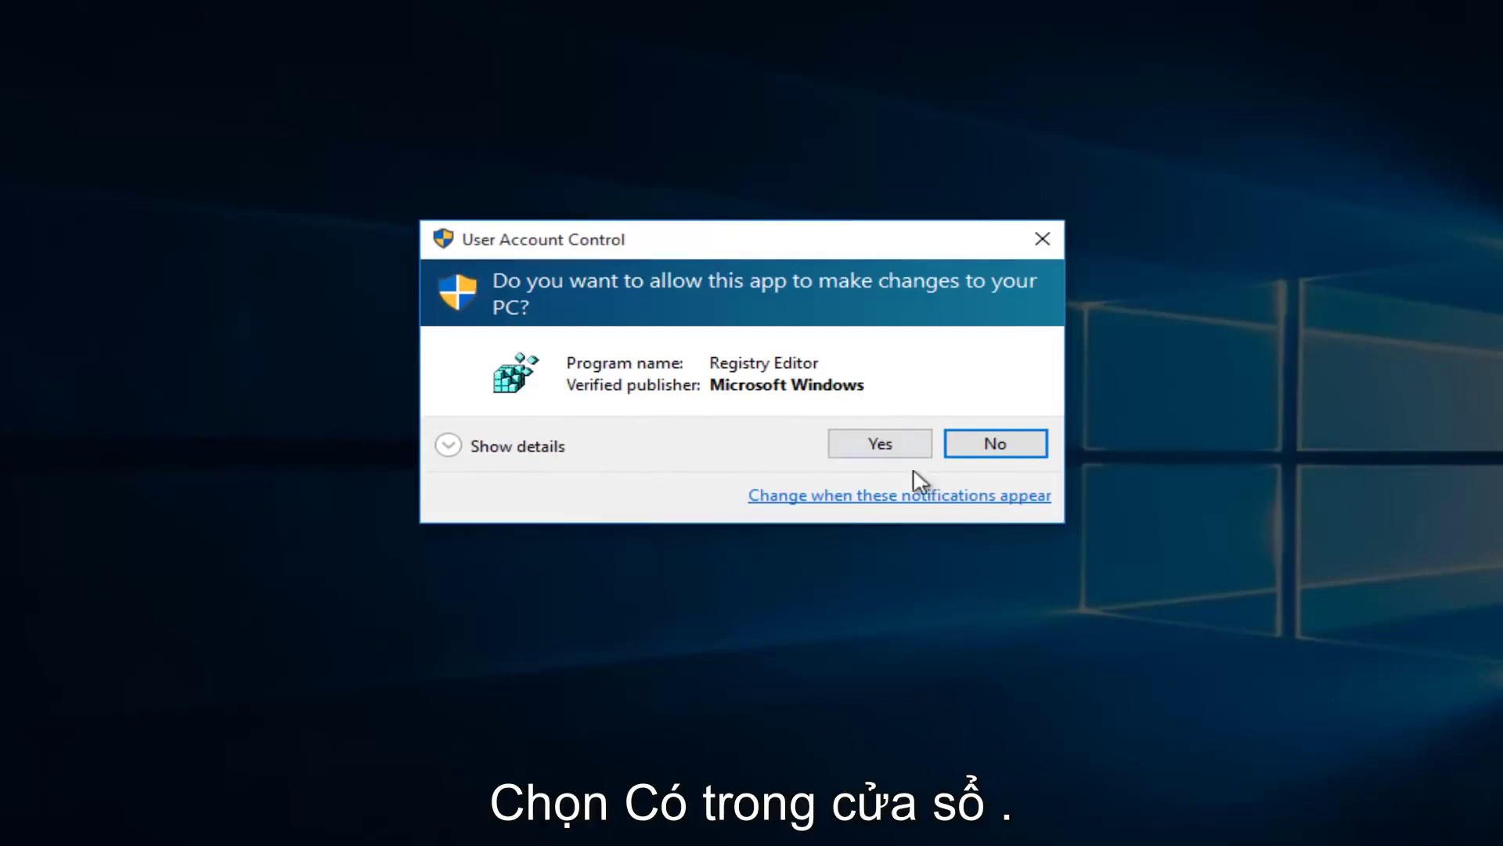
click(872, 441)
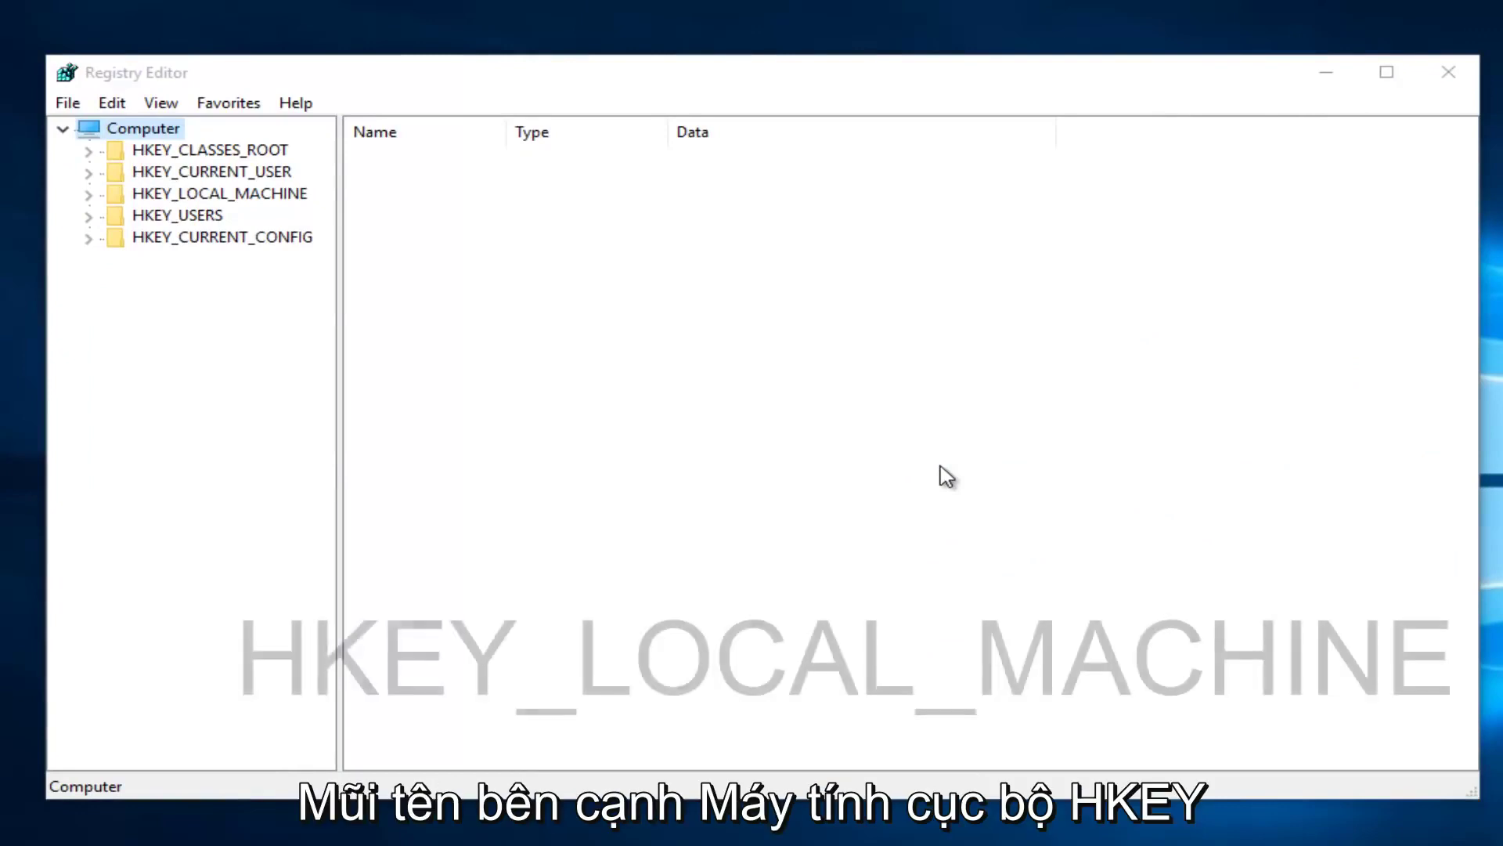
Step: Expand HKEY_LOCAL_MACHINE\SYSTEM\ControlSet001\Services and select the Ndu key
click(88, 194)
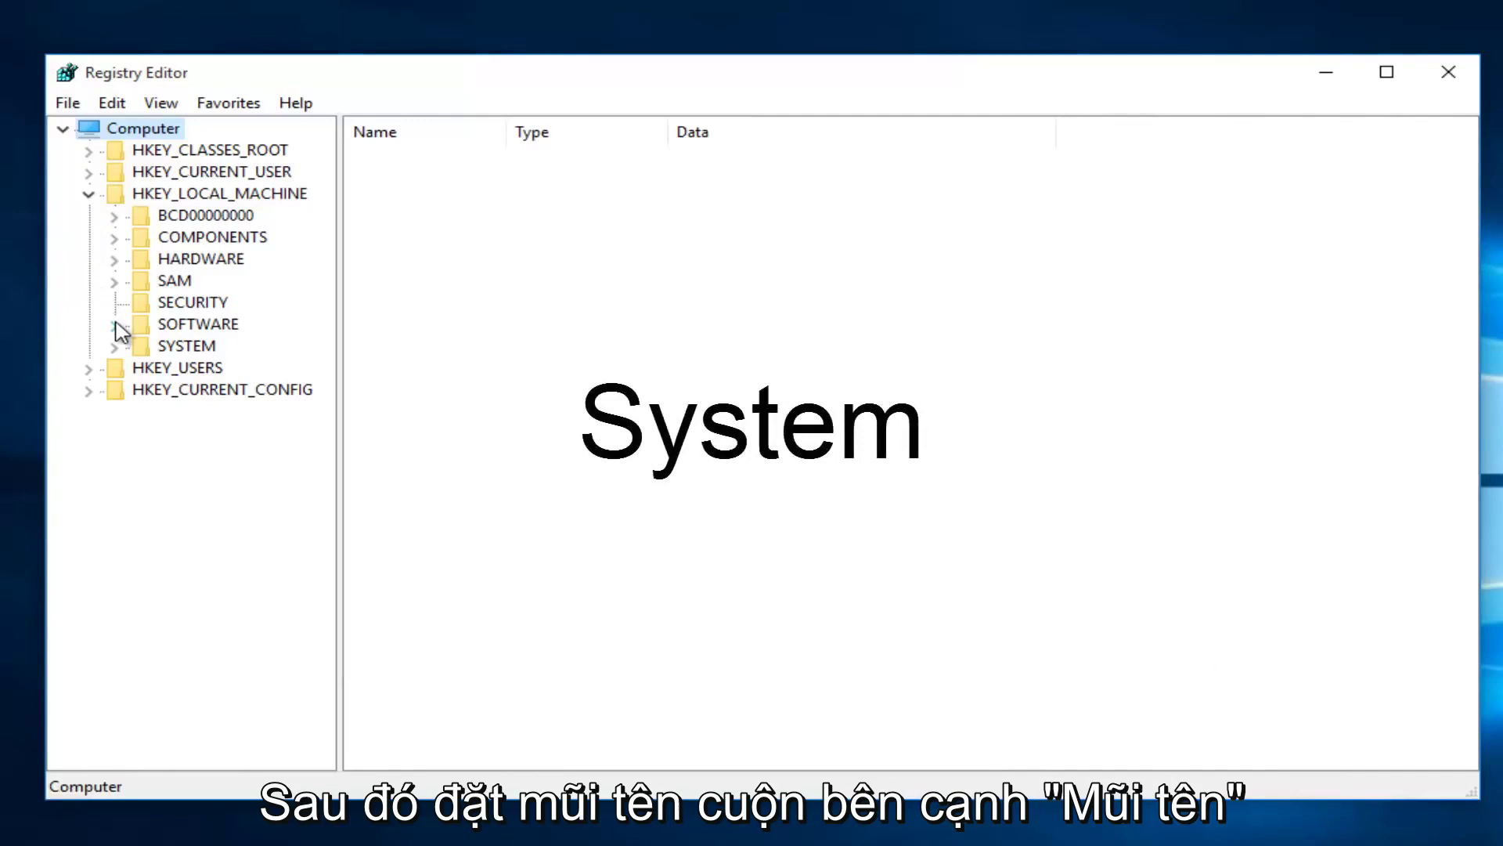
click(114, 346)
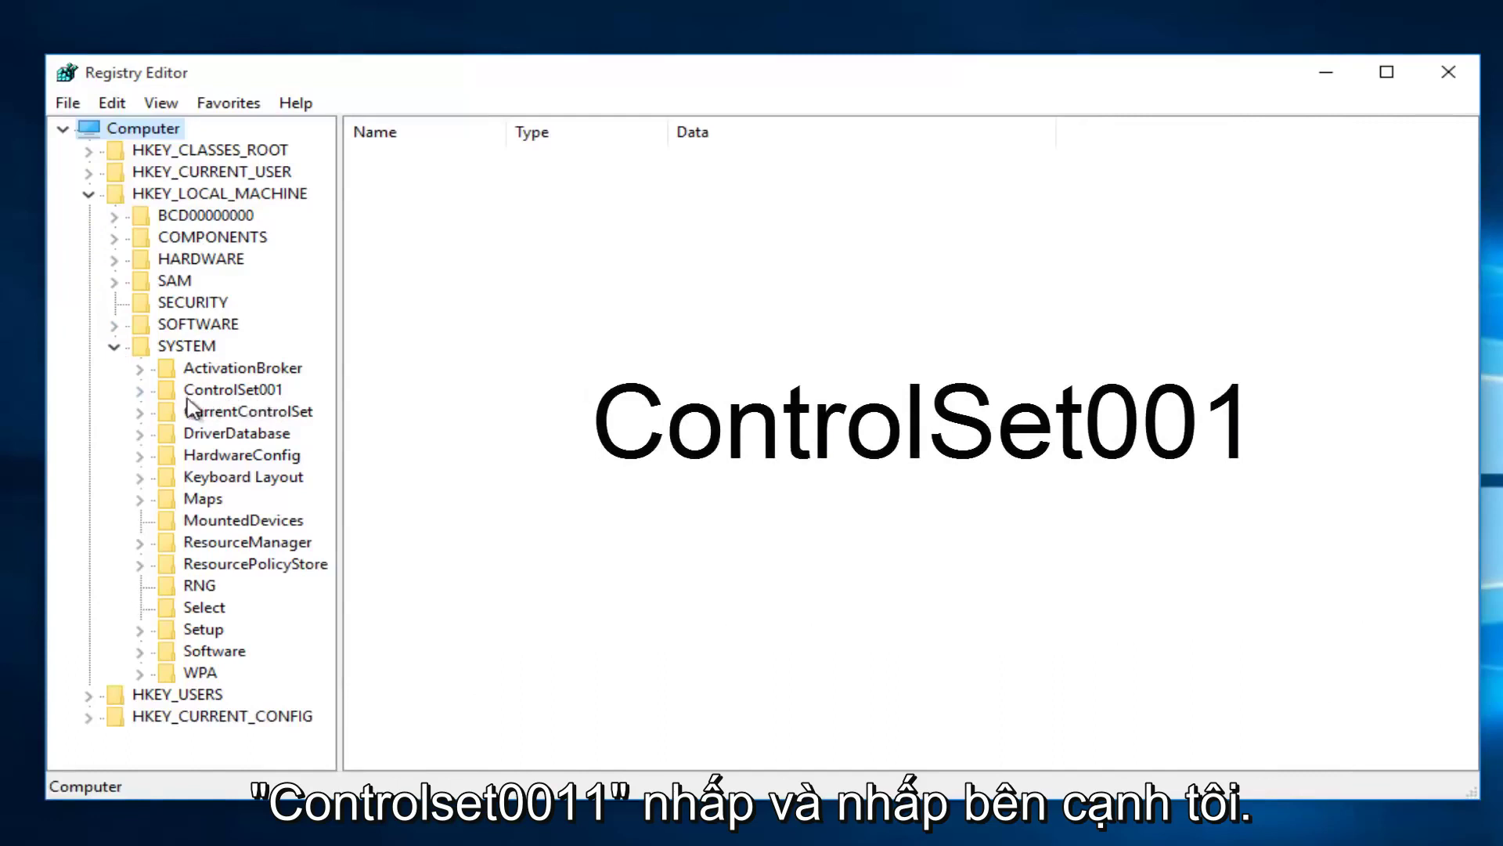
click(140, 390)
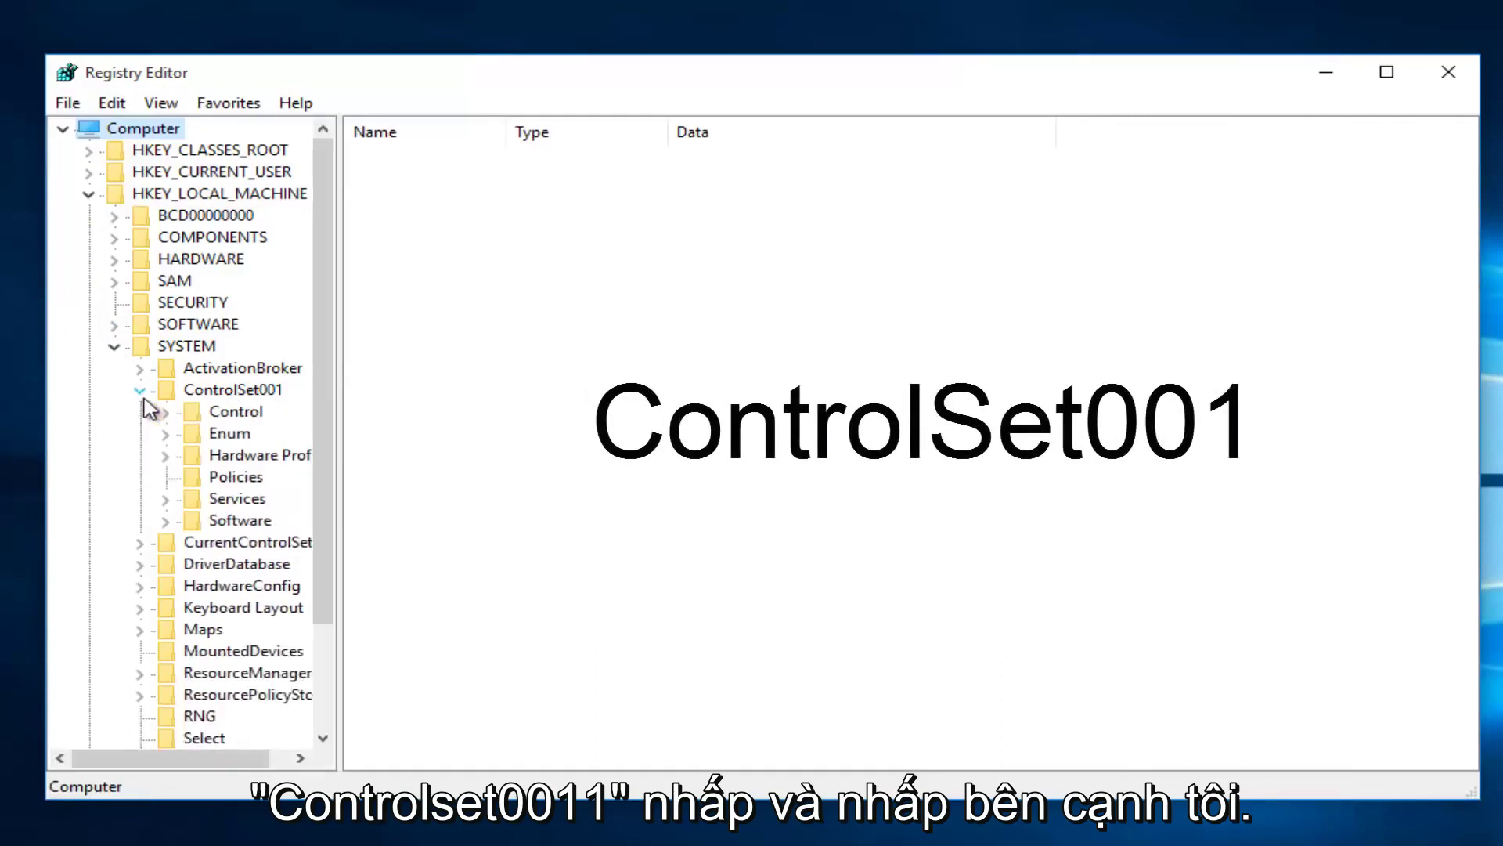
drag(360, 129, 548, 142)
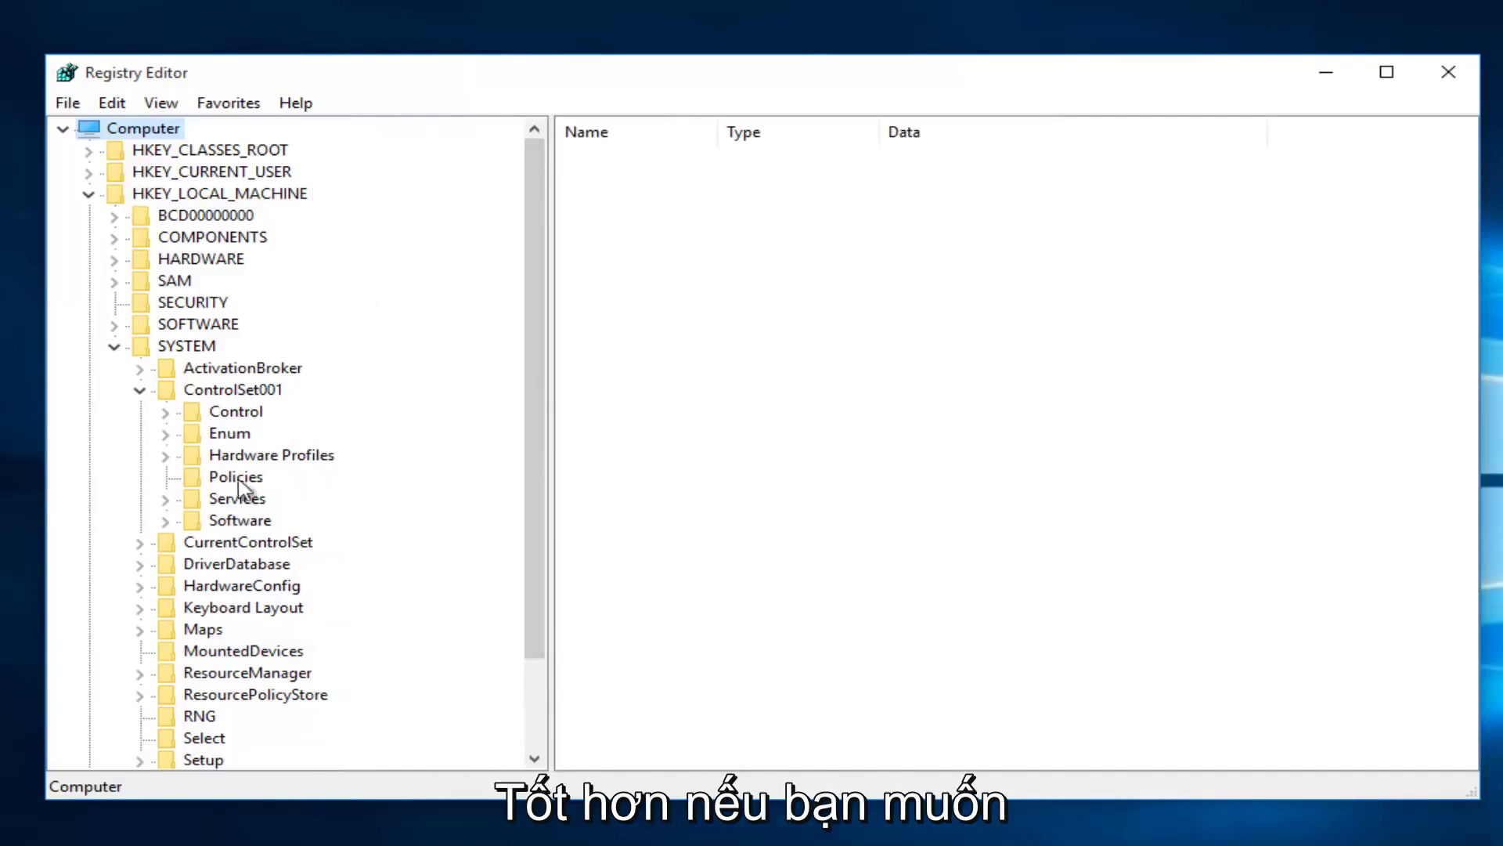
click(165, 501)
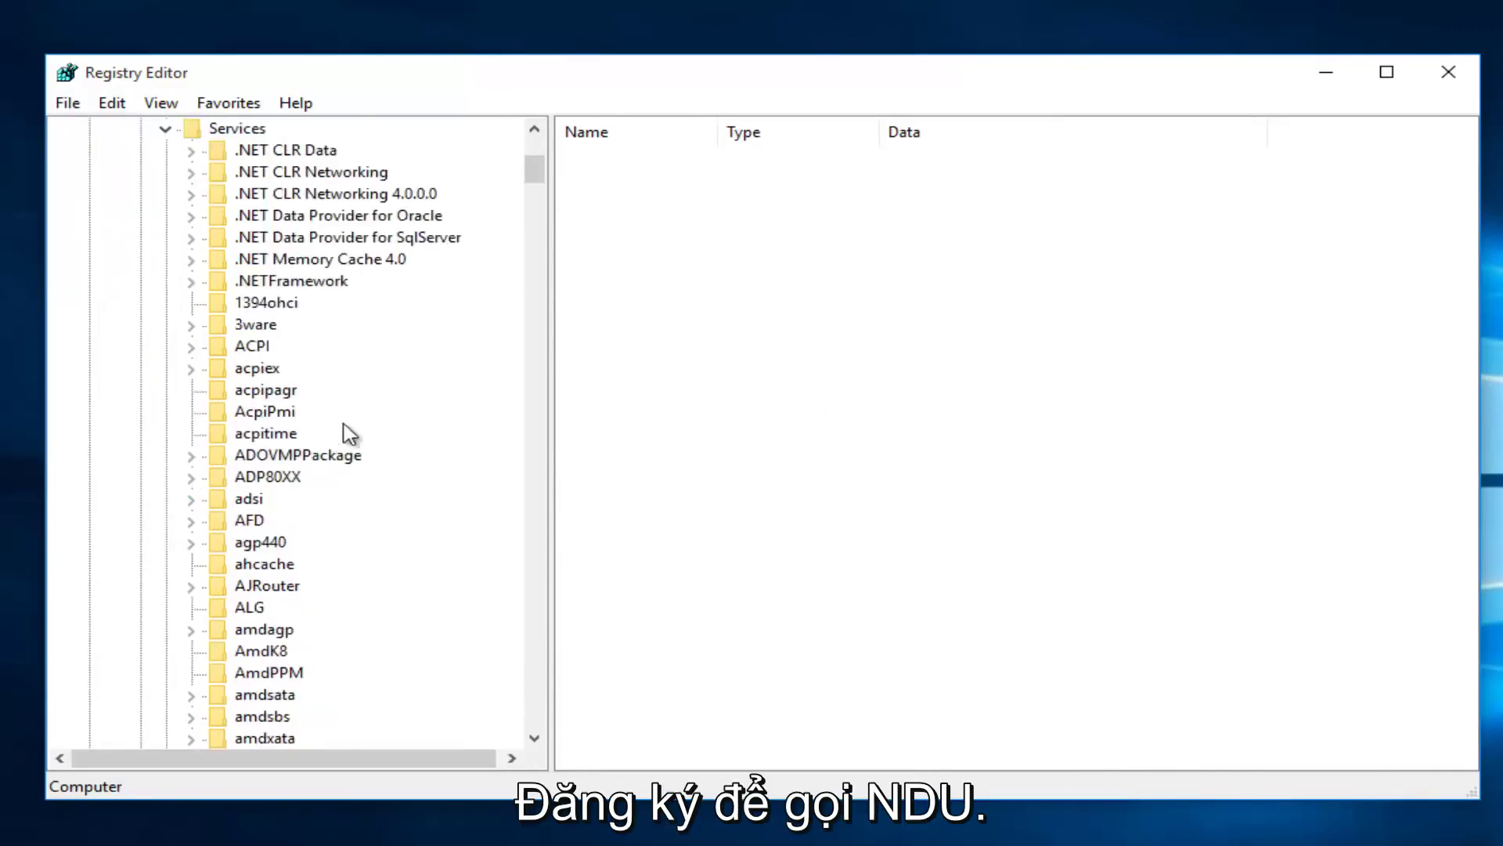
drag(530, 167, 503, 432)
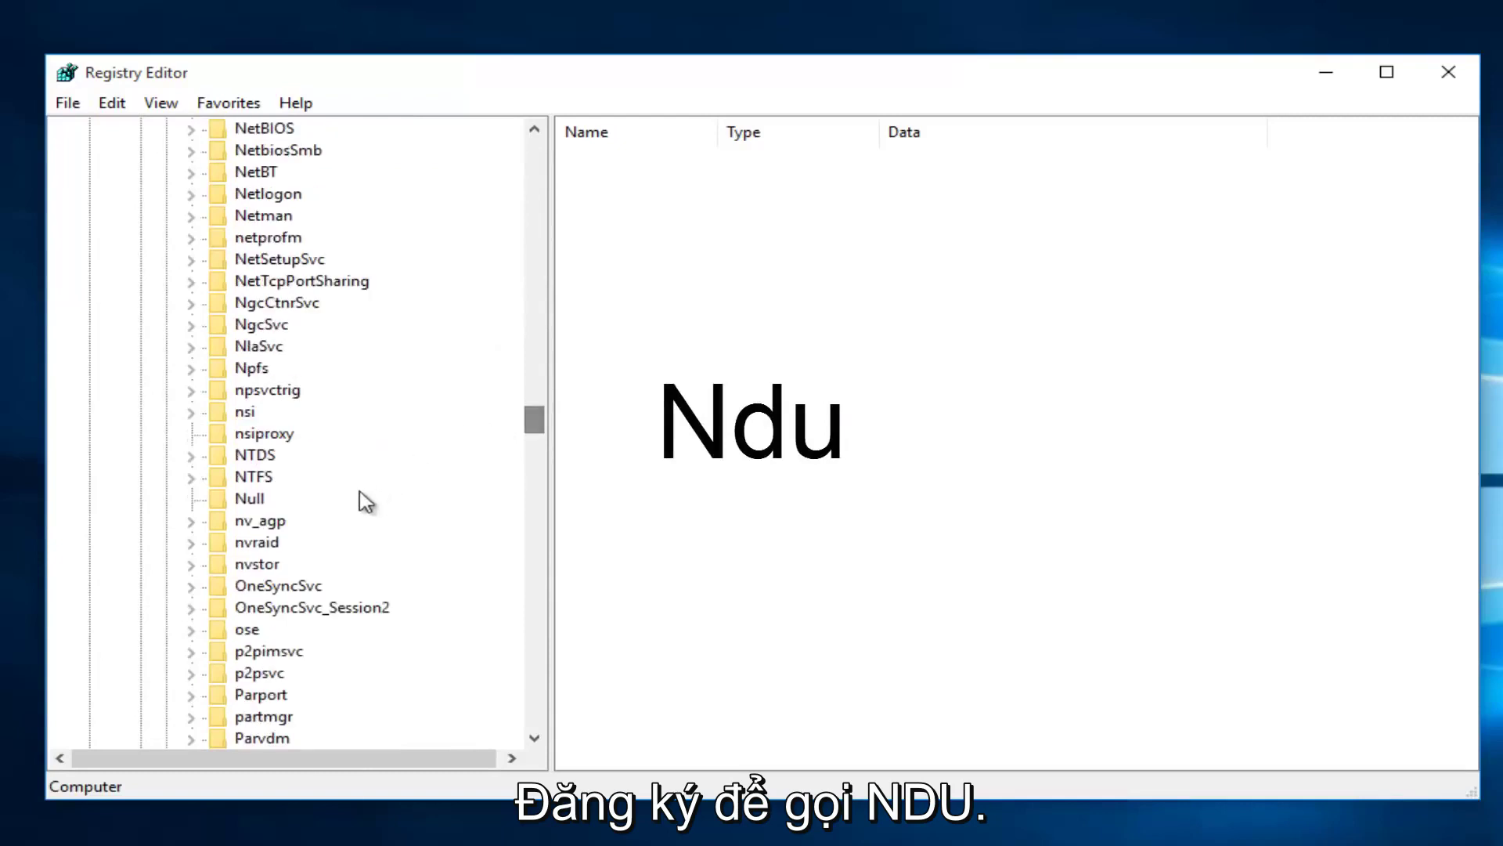
scroll(270, 360, up, 5)
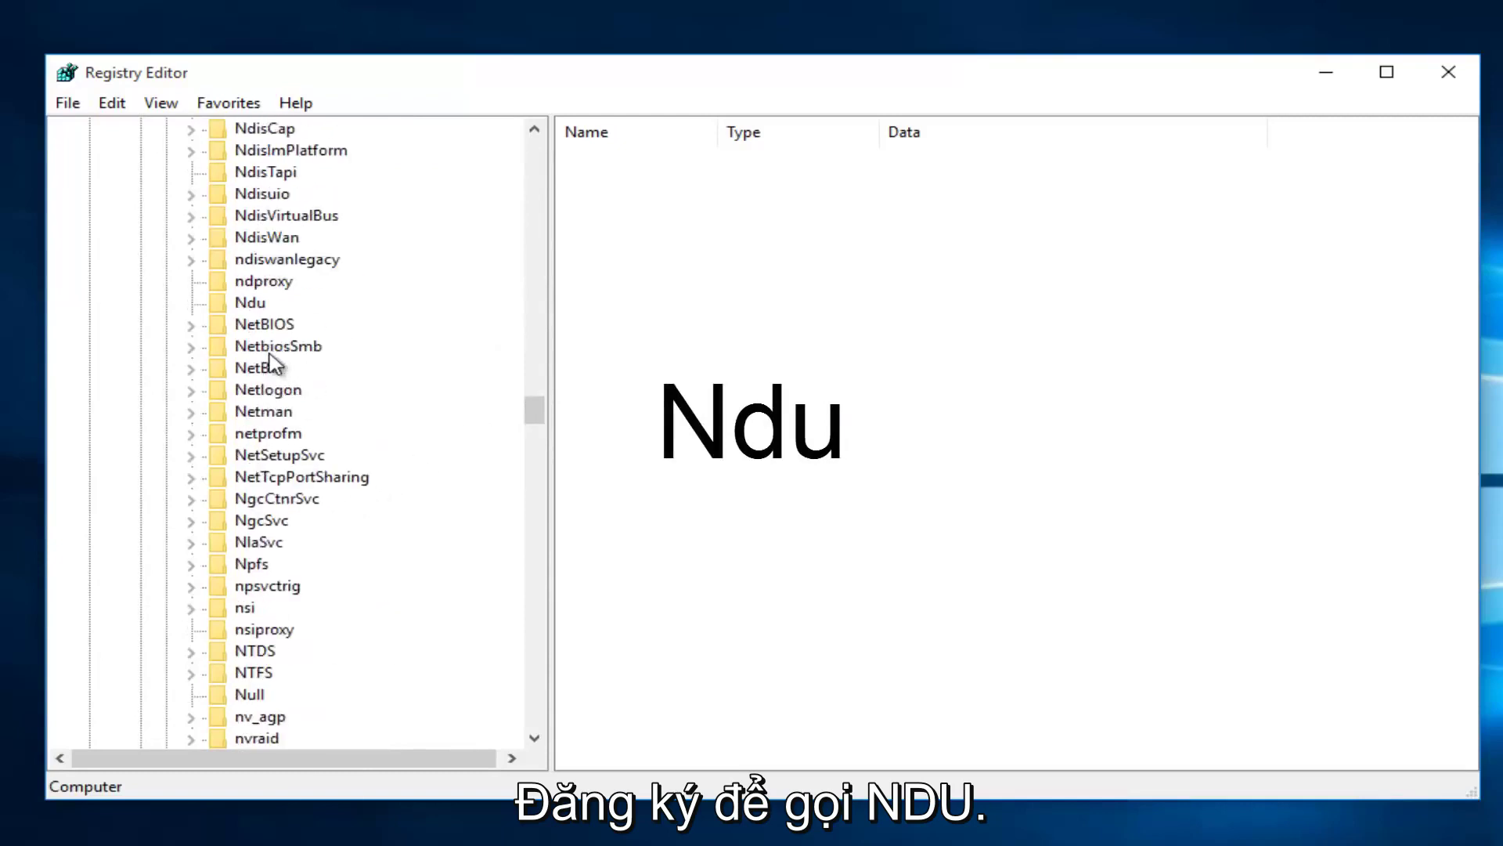
scroll(270, 360, up, 1)
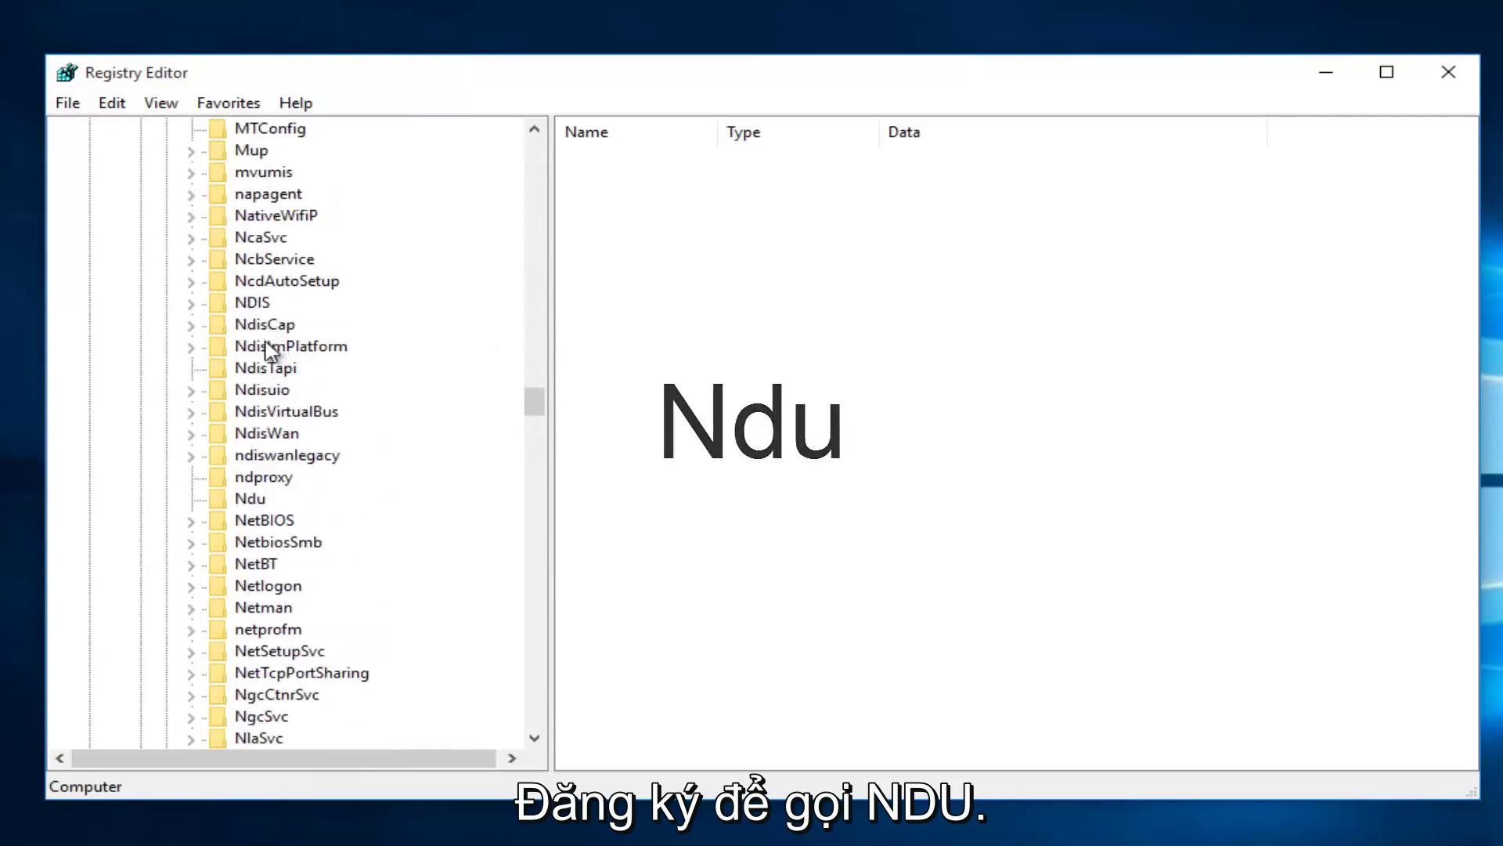
click(252, 499)
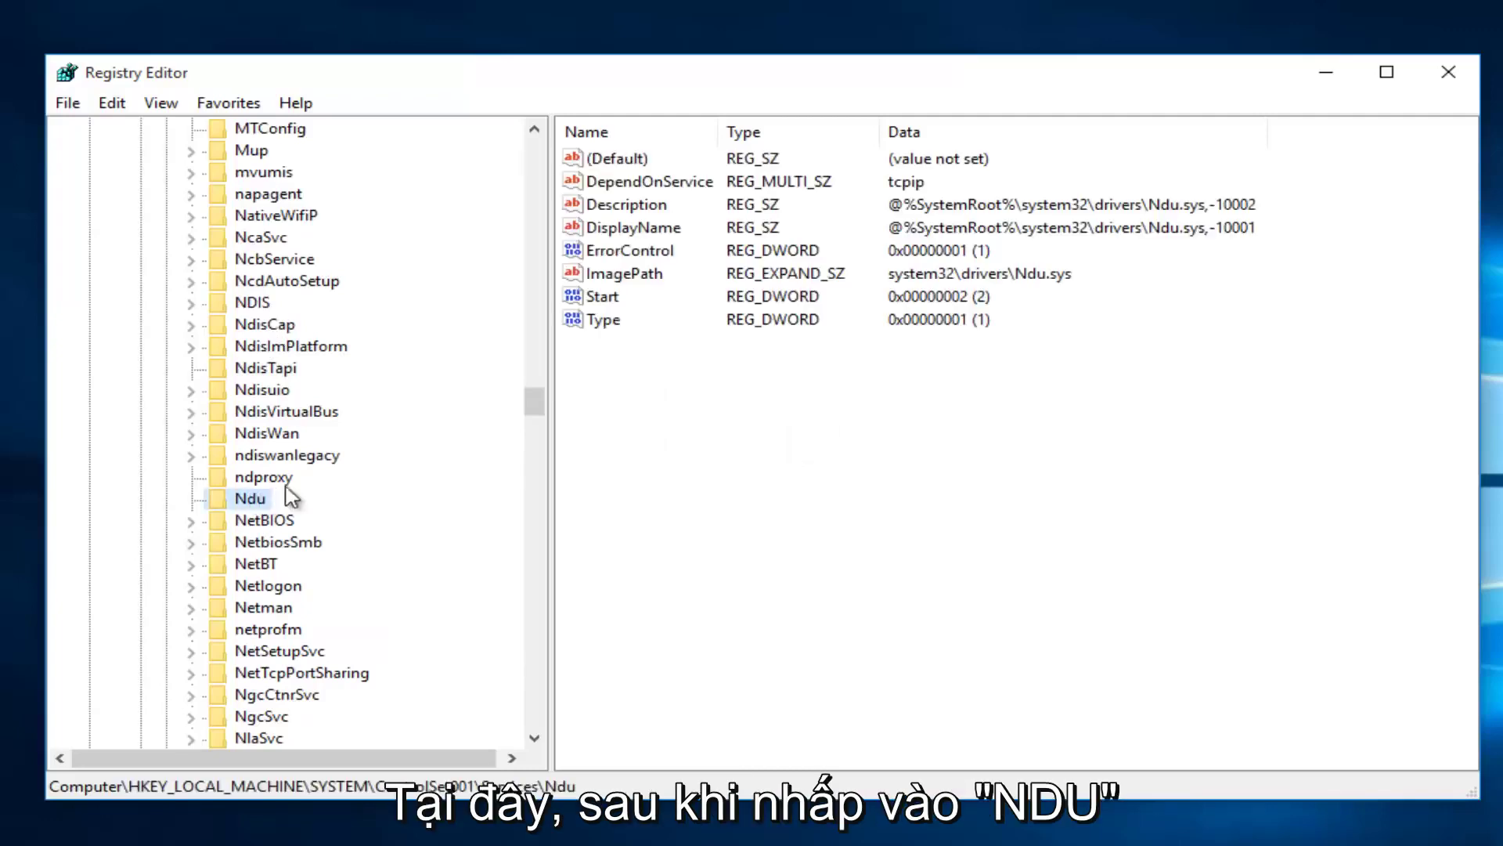
Step: Change the Ndu Start value data from 2 to 4
right_click(603, 299)
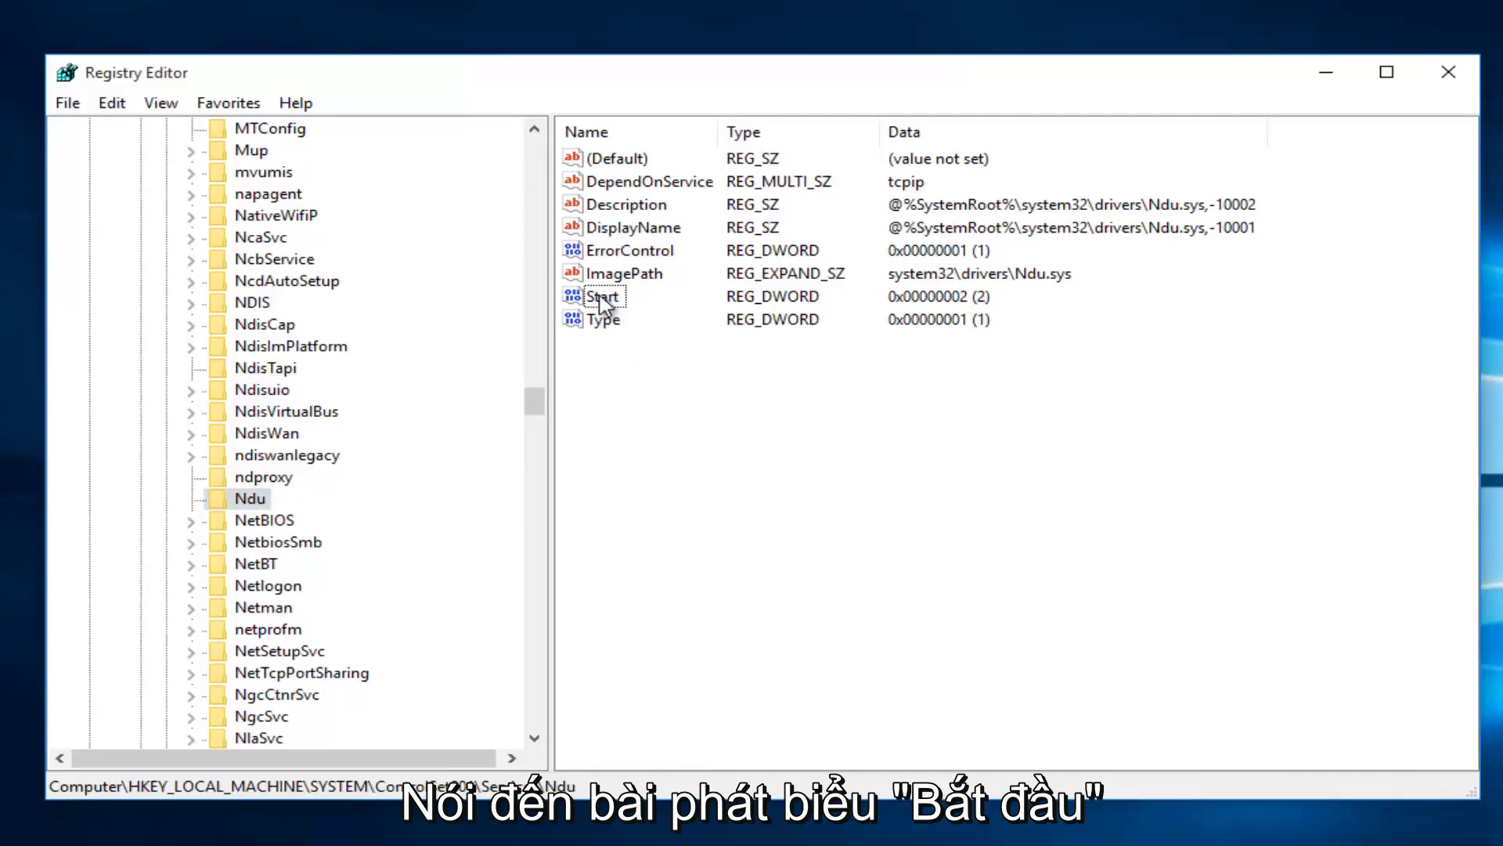
right_click(603, 299)
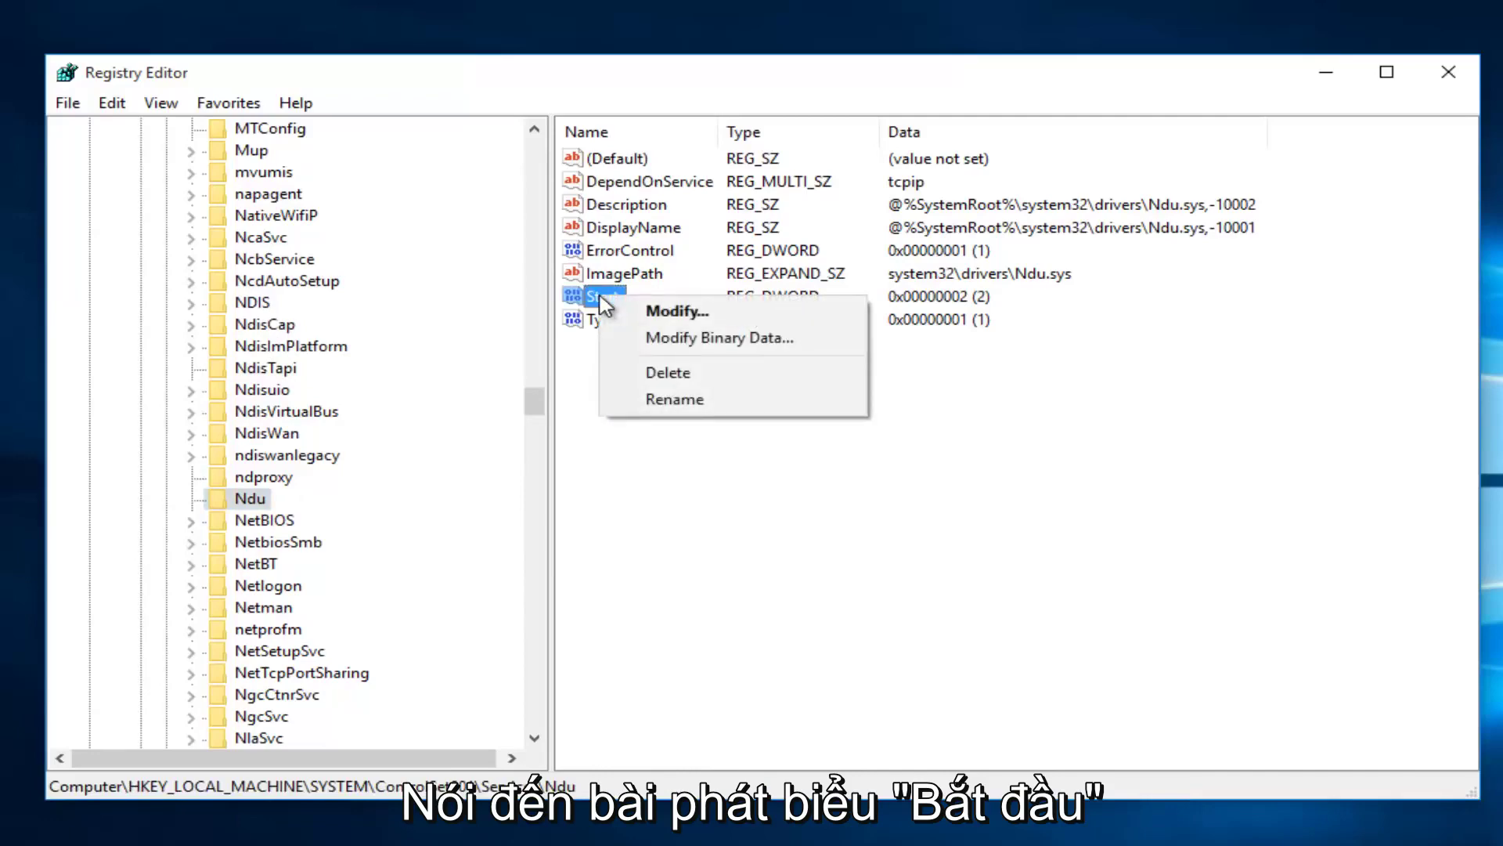
click(662, 310)
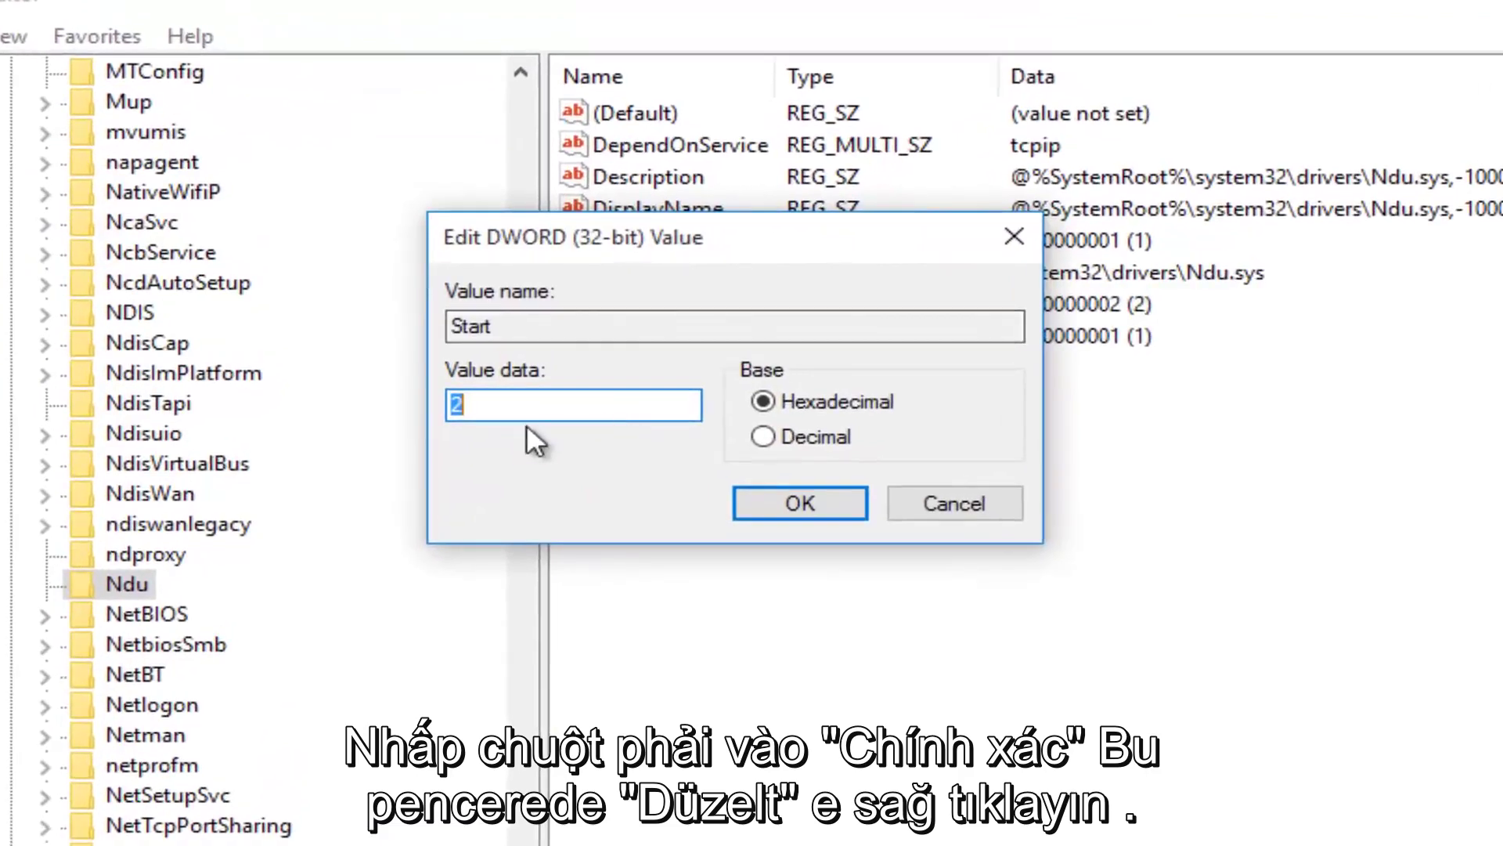
click(487, 406)
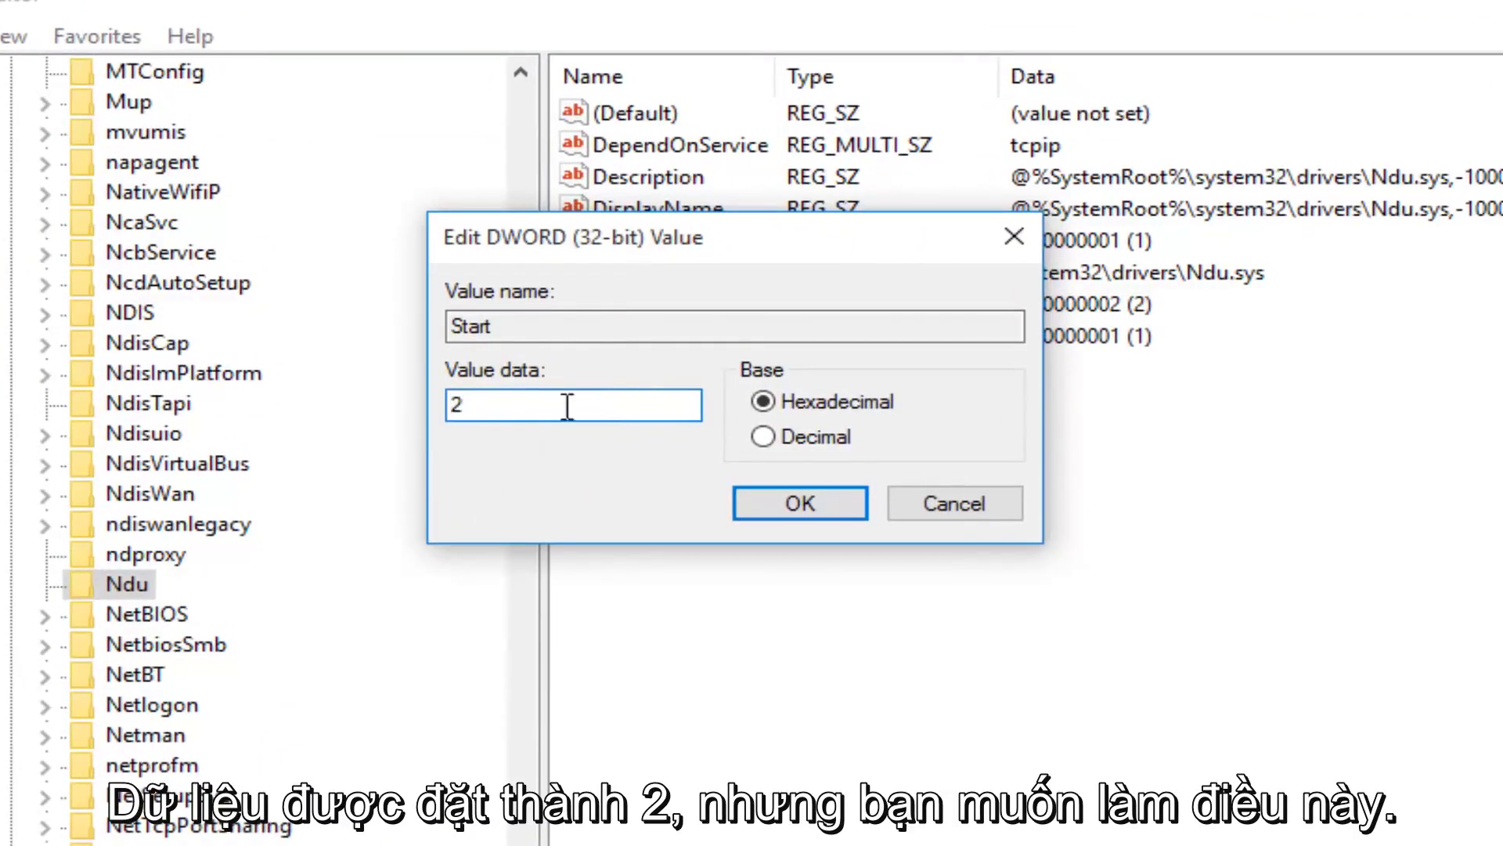
drag(568, 406, 427, 409)
text(4)
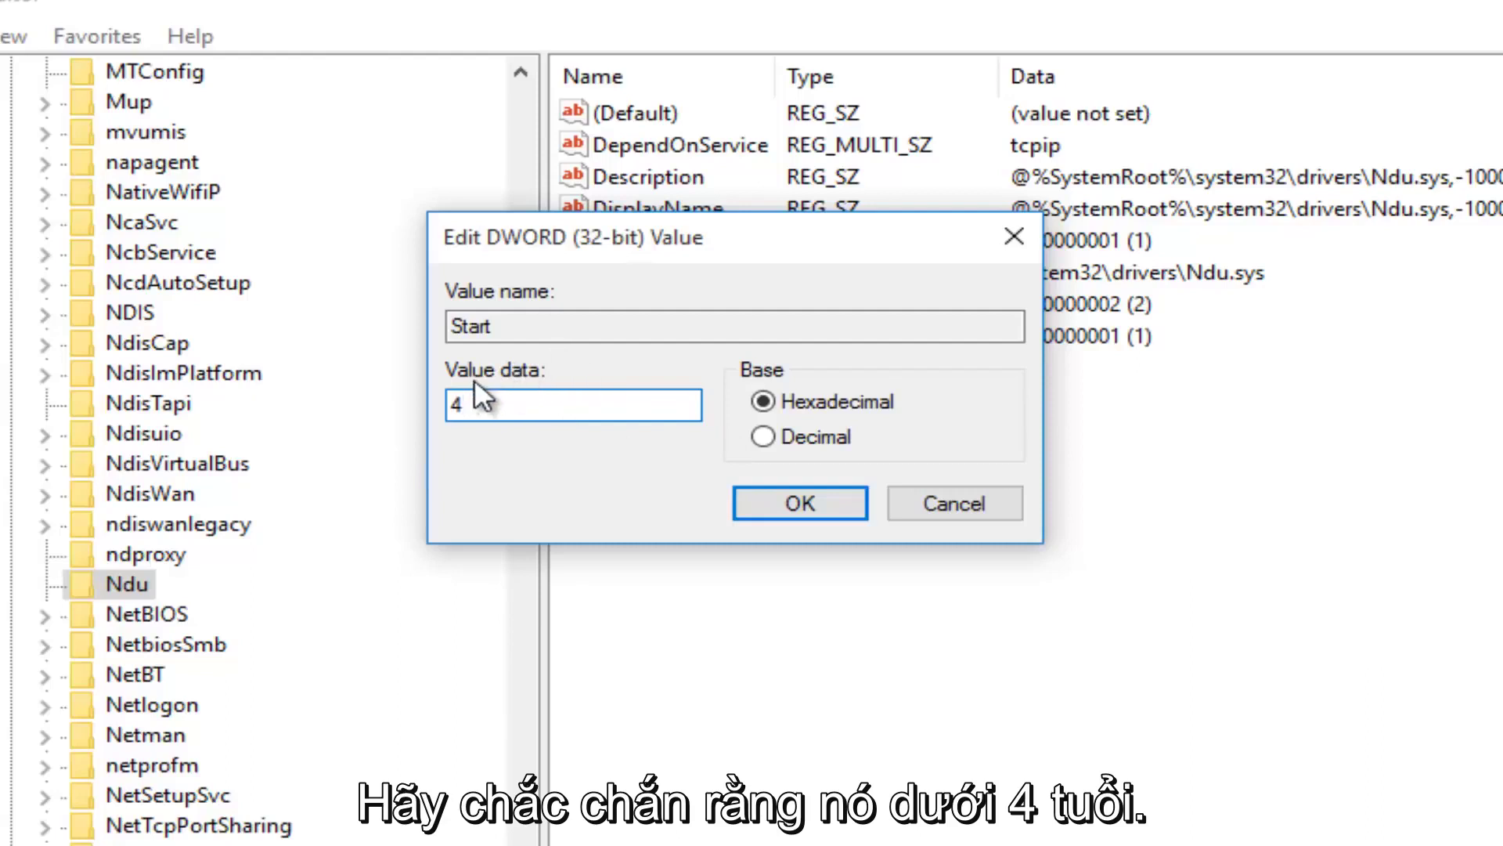
click(802, 508)
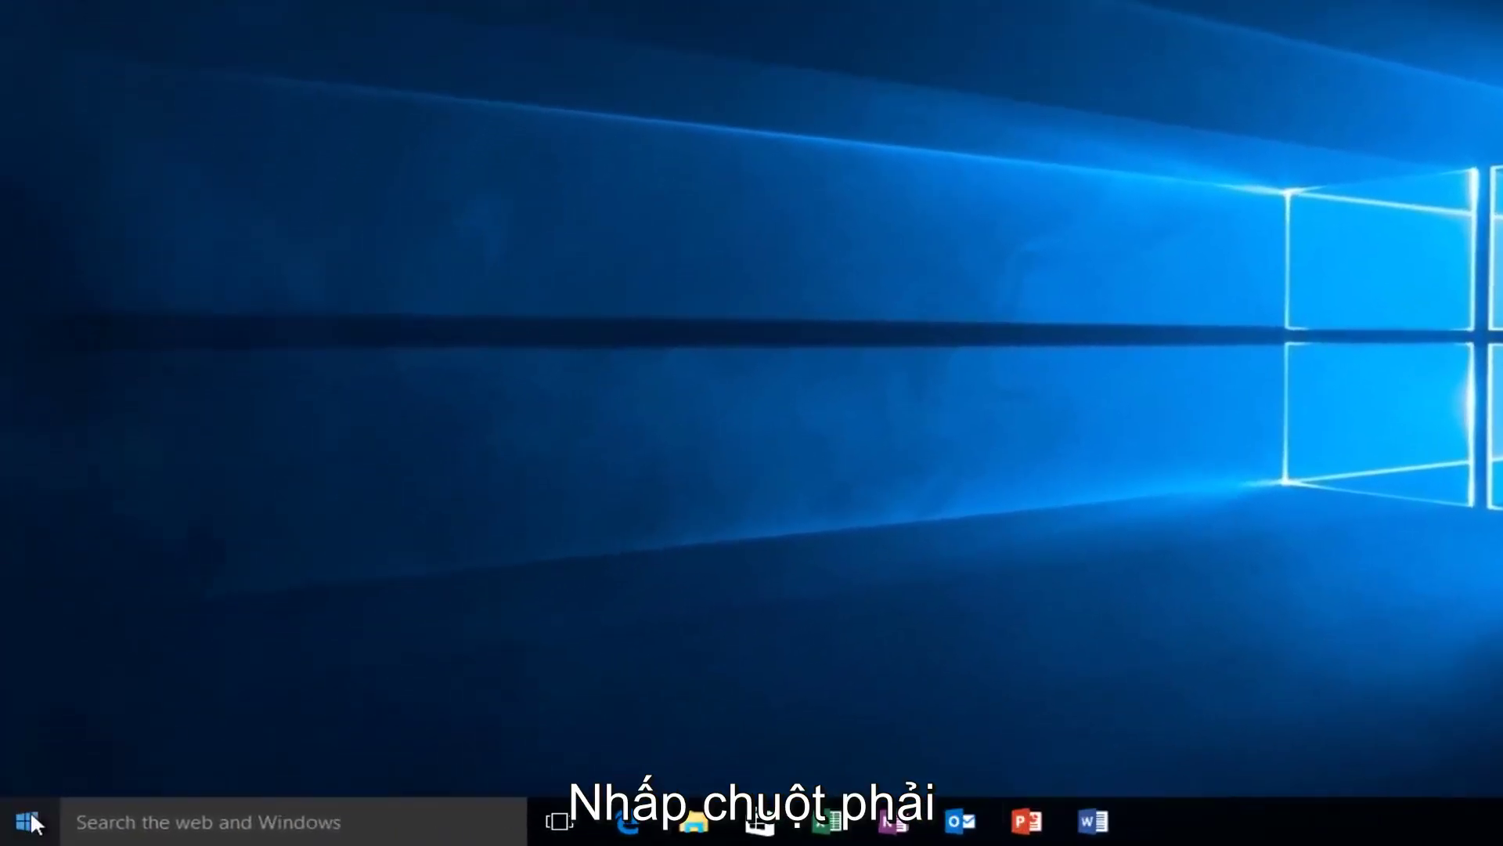
Step: Run services.msc from the Run box to launch the Services console
right_click(33, 823)
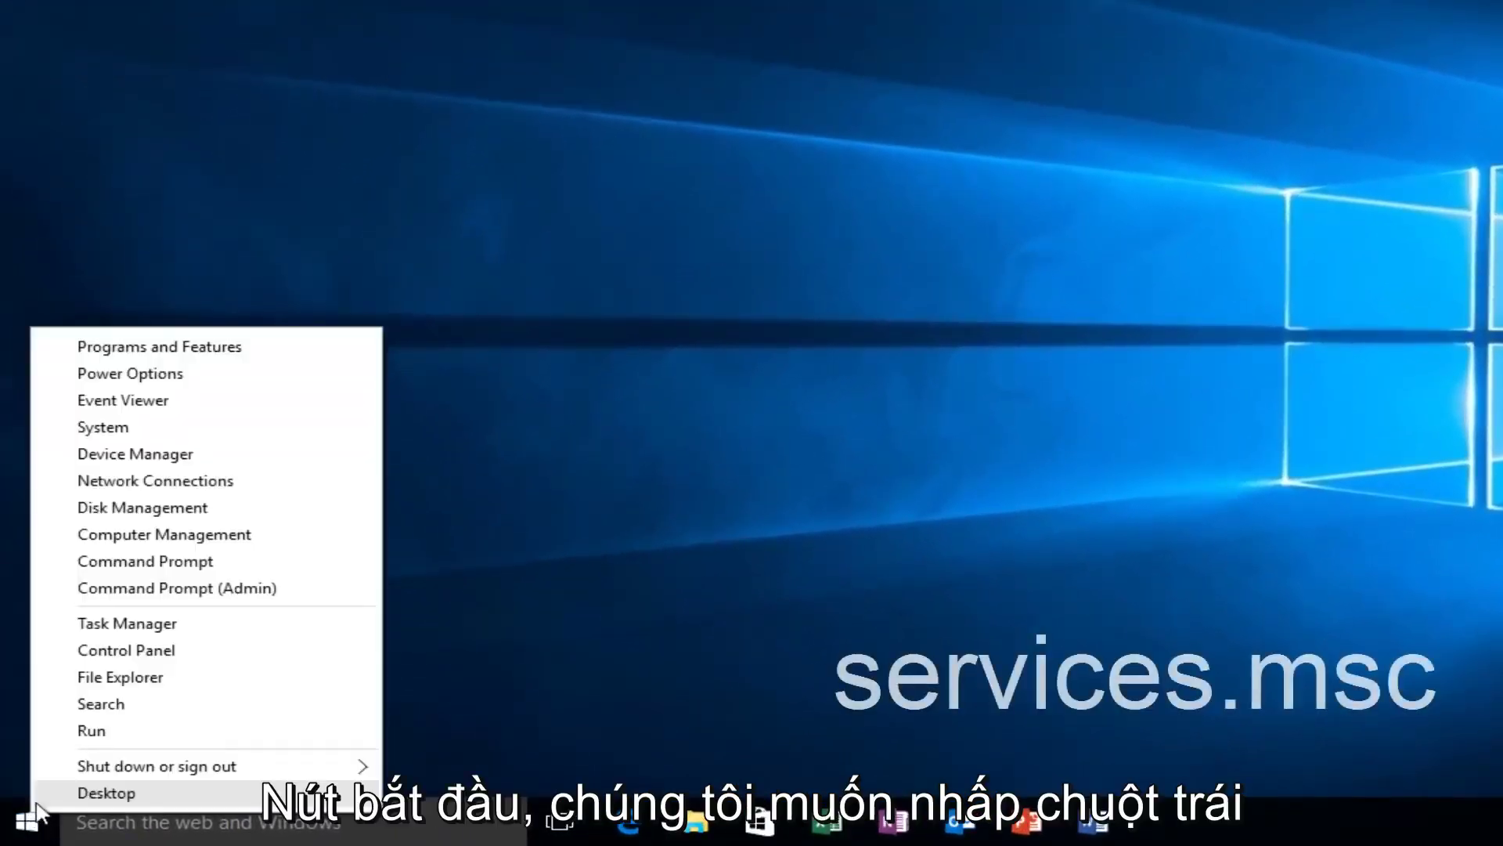
click(86, 732)
text(se)
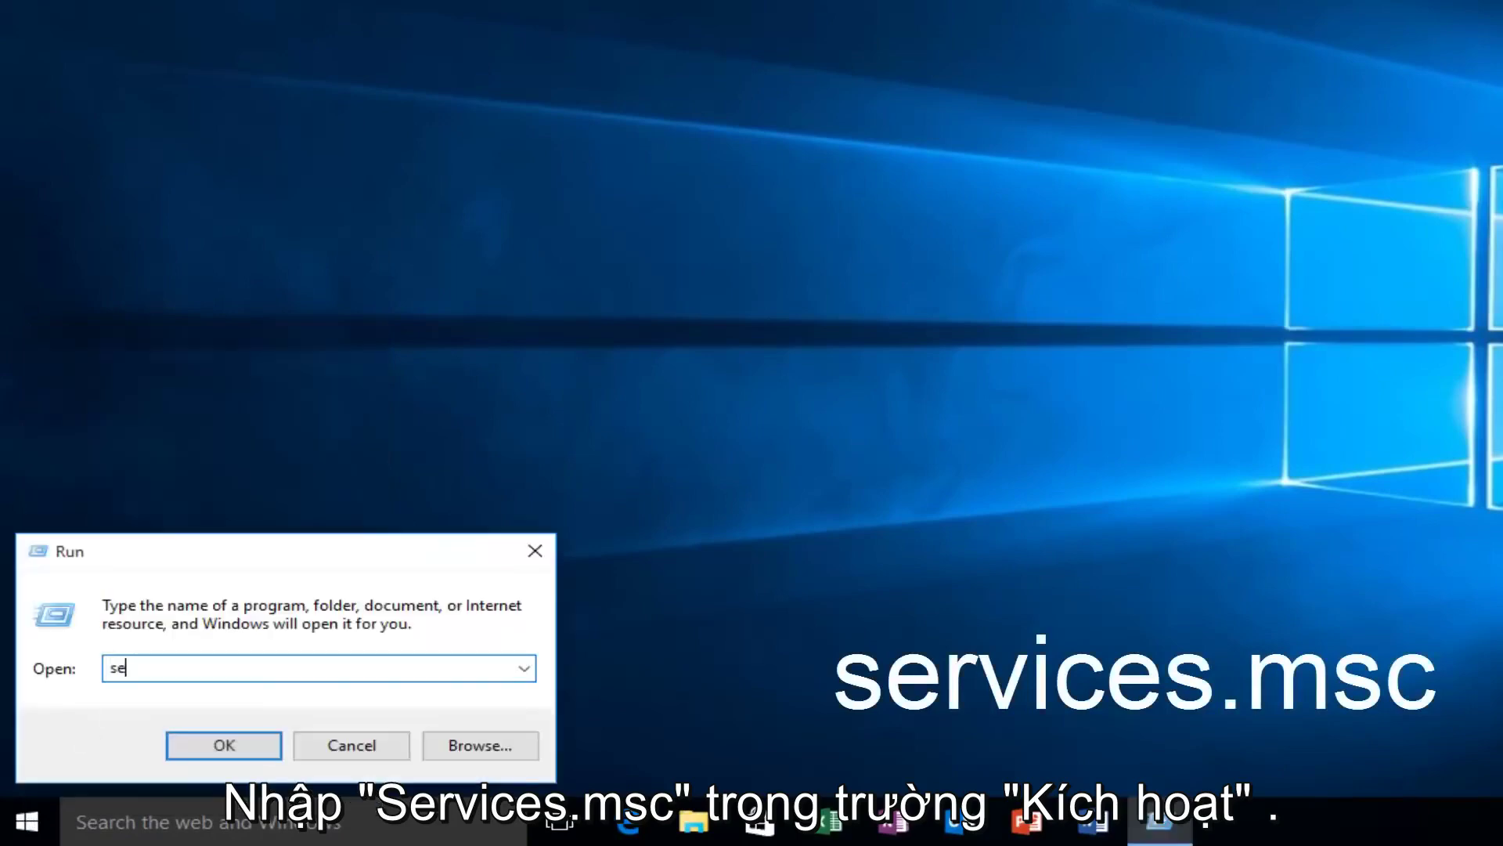
text(rvices.)
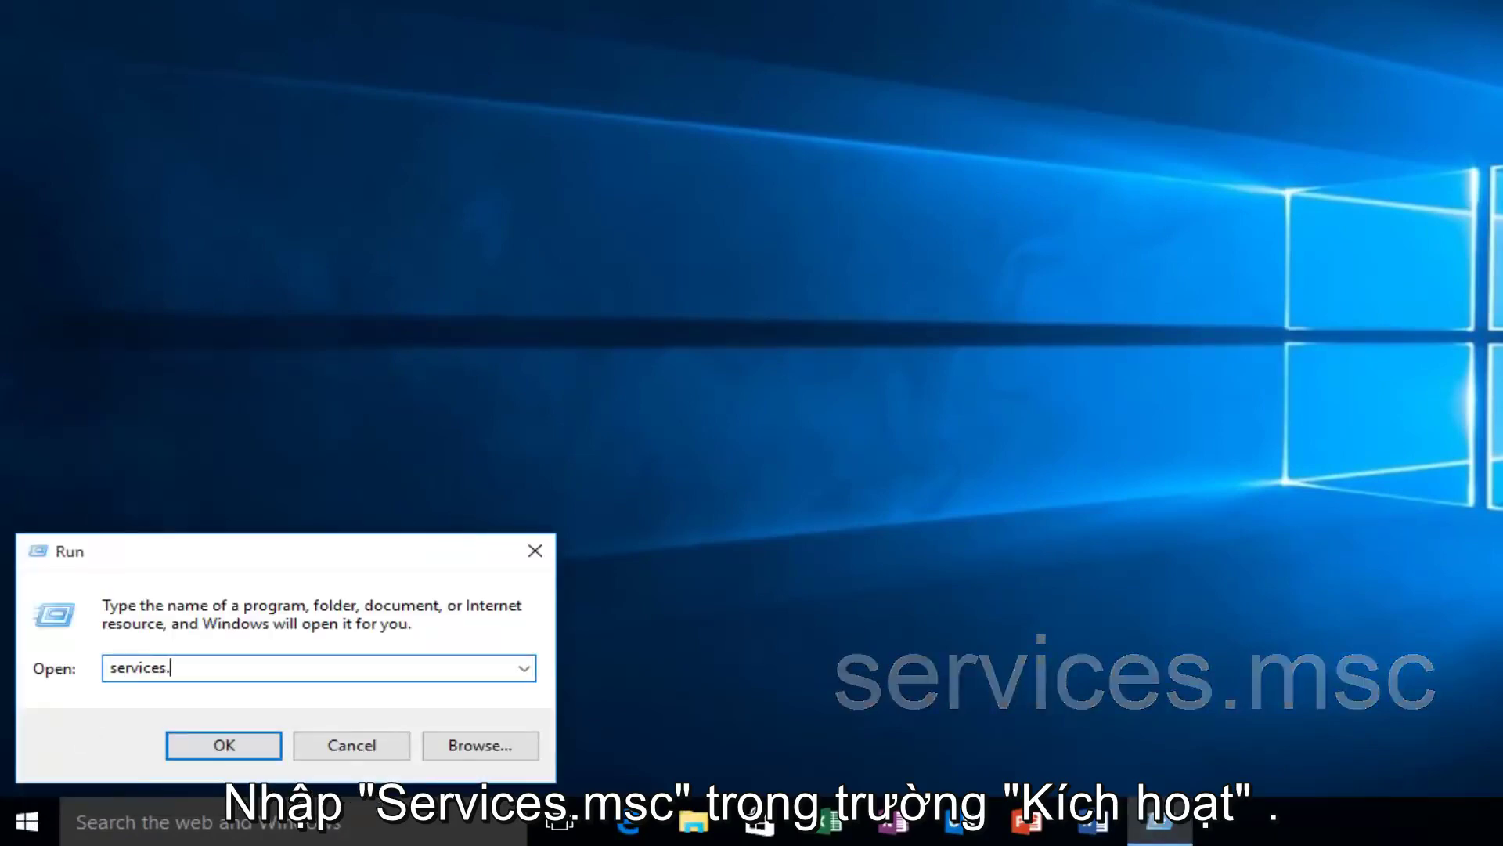
text(msc)
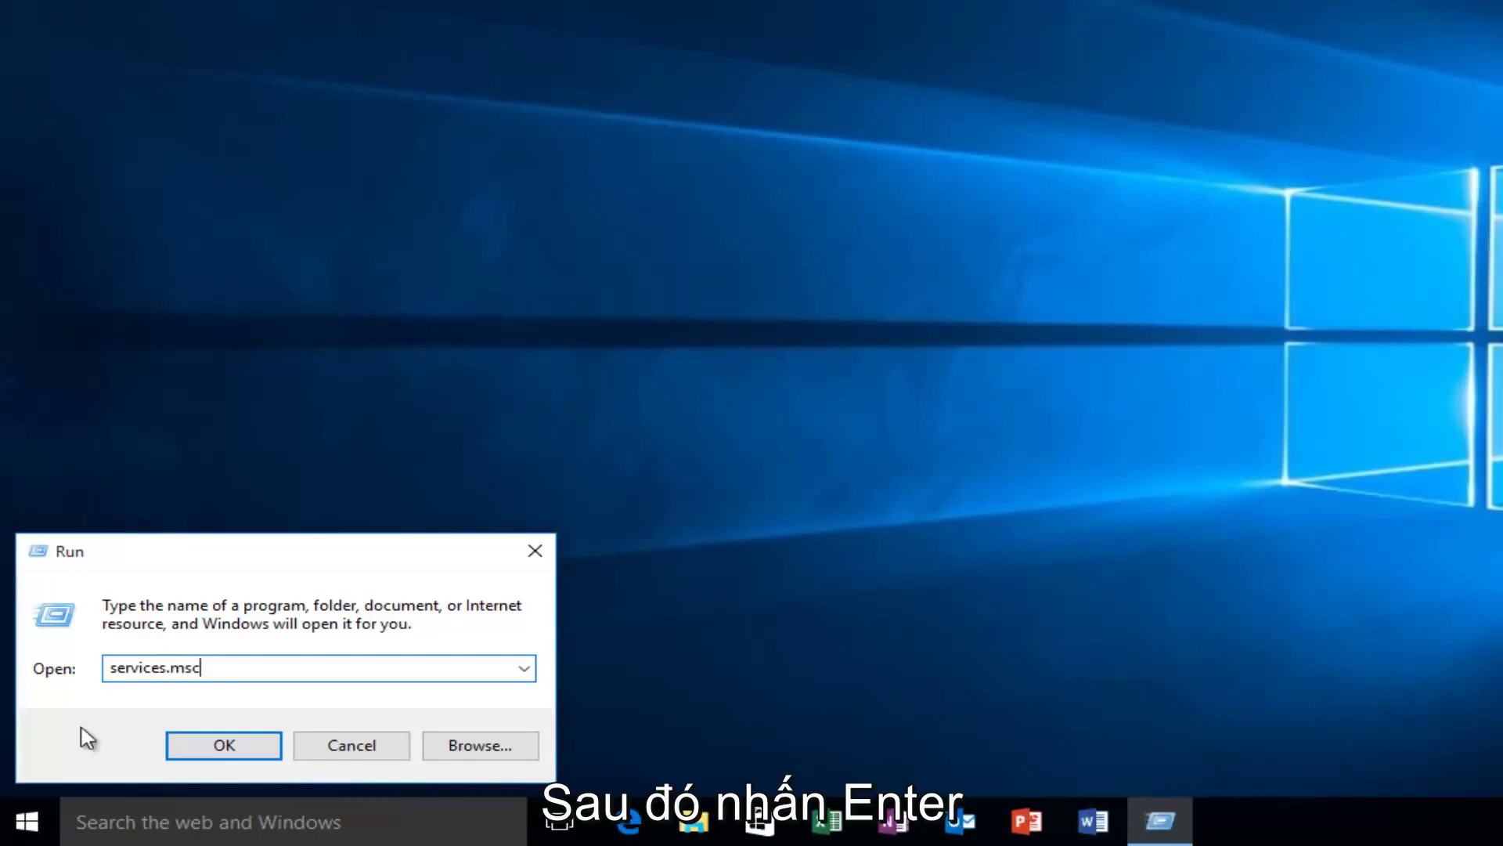
key(Return)
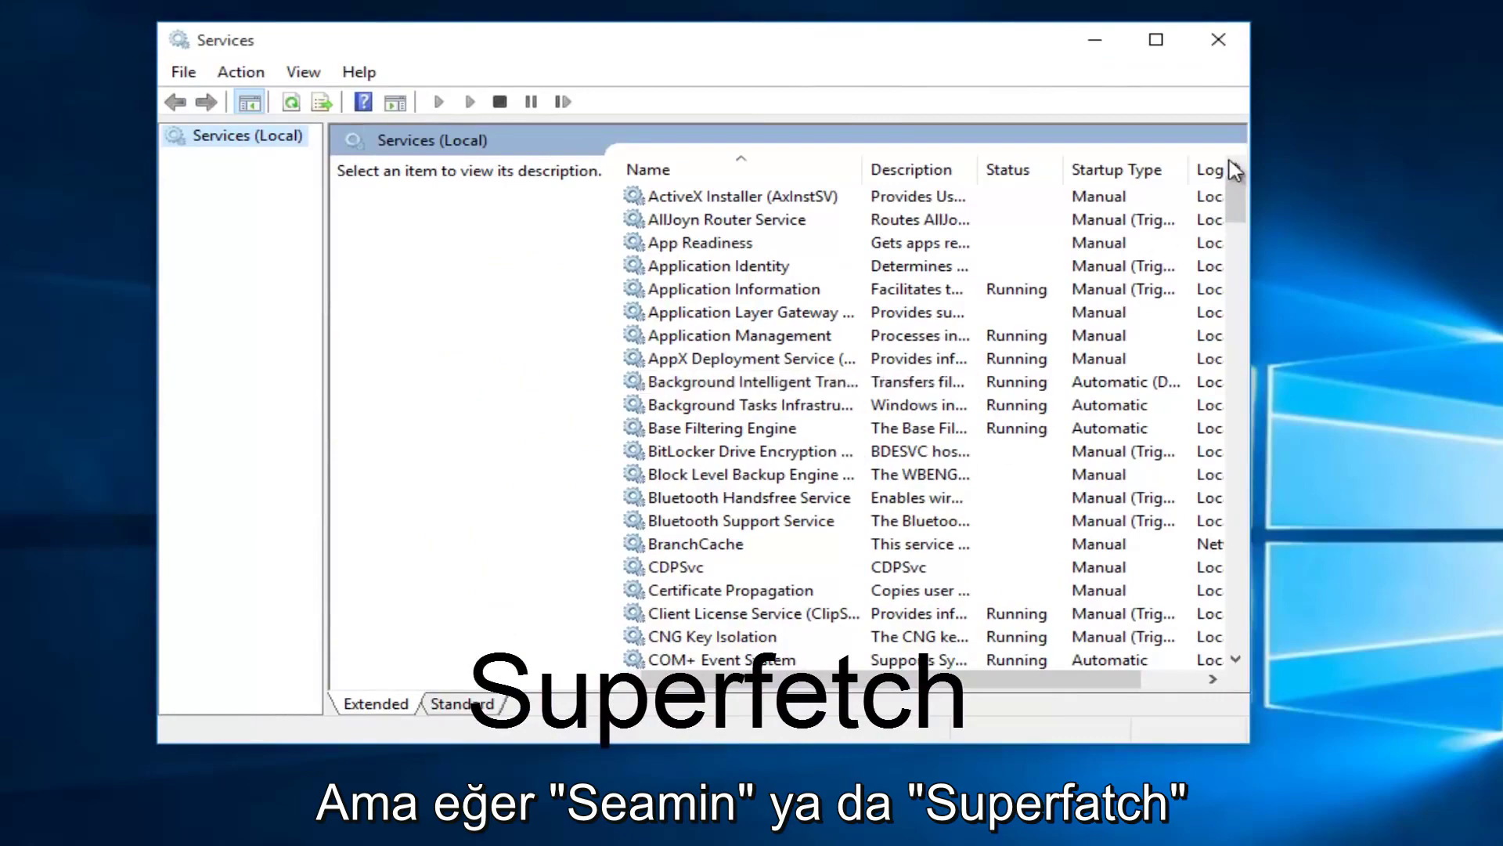
Step: Find Superfetch in the services list and stop it
drag(1237, 270, 1235, 487)
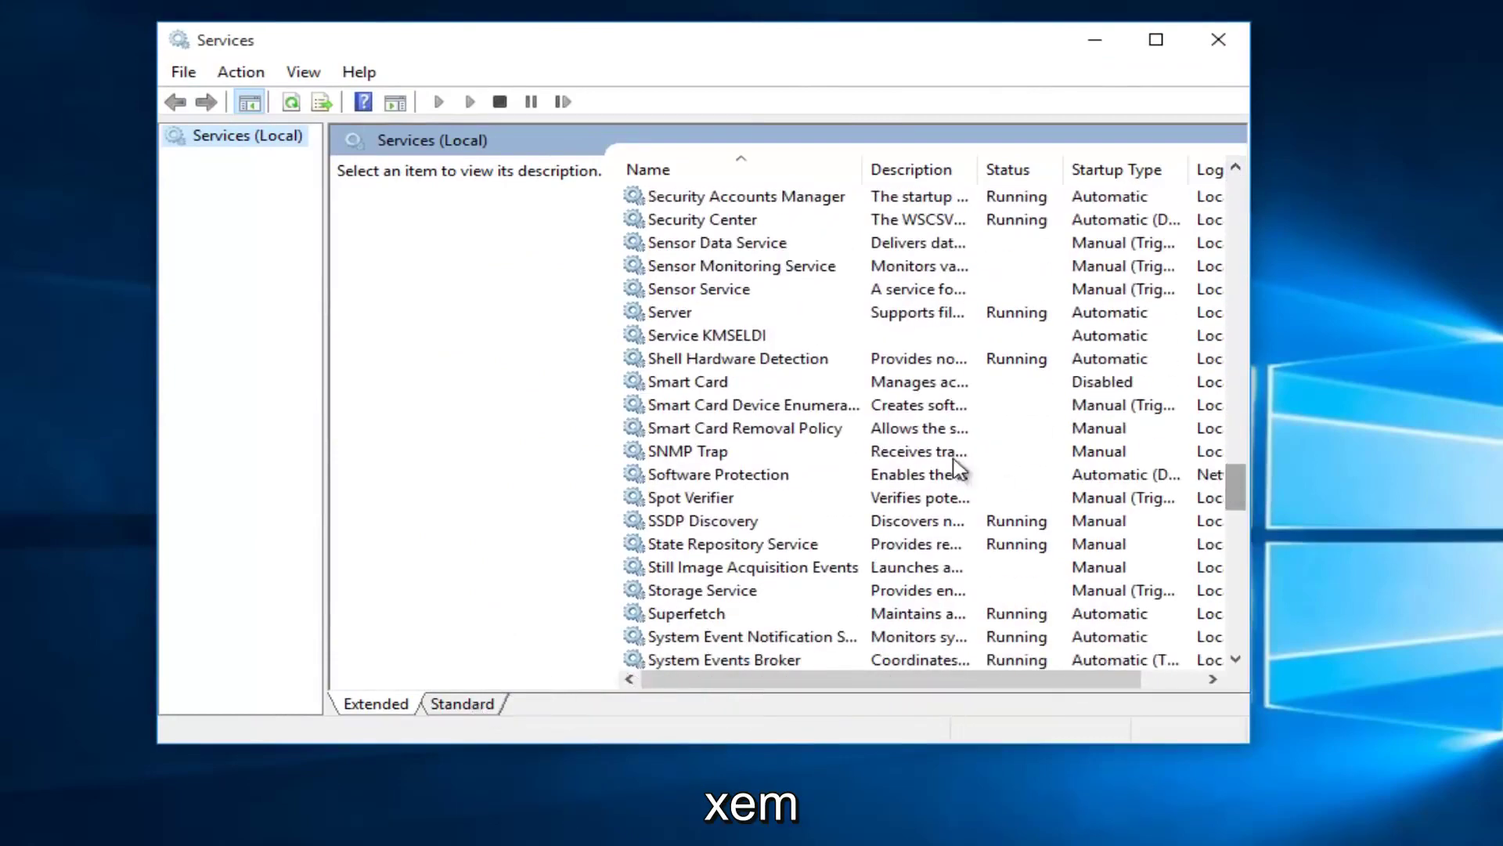
scroll(713, 389, up, 3)
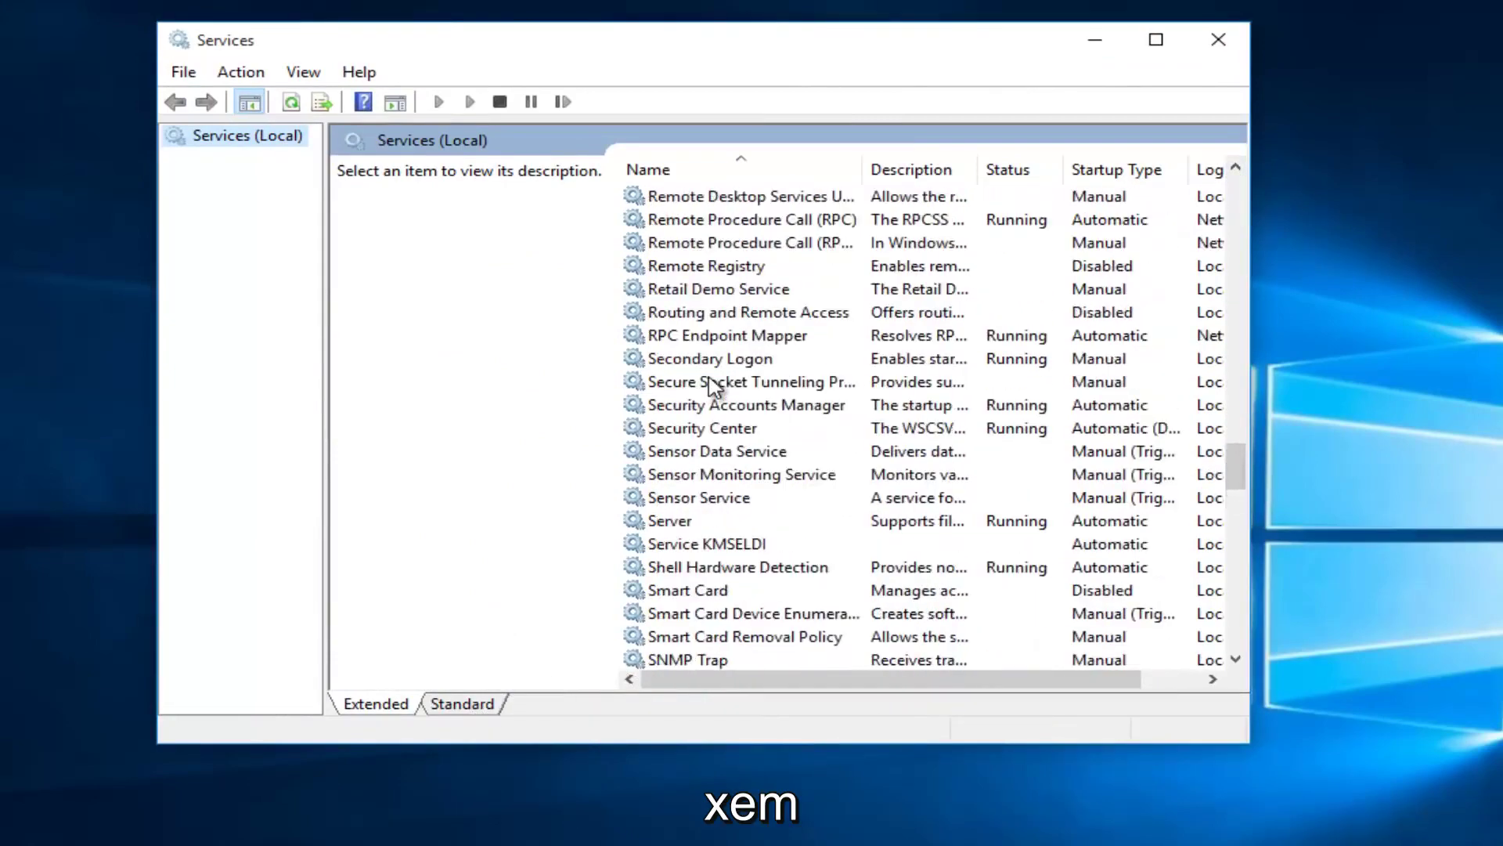
scroll(714, 387, down, 3)
scroll(713, 387, down, 1)
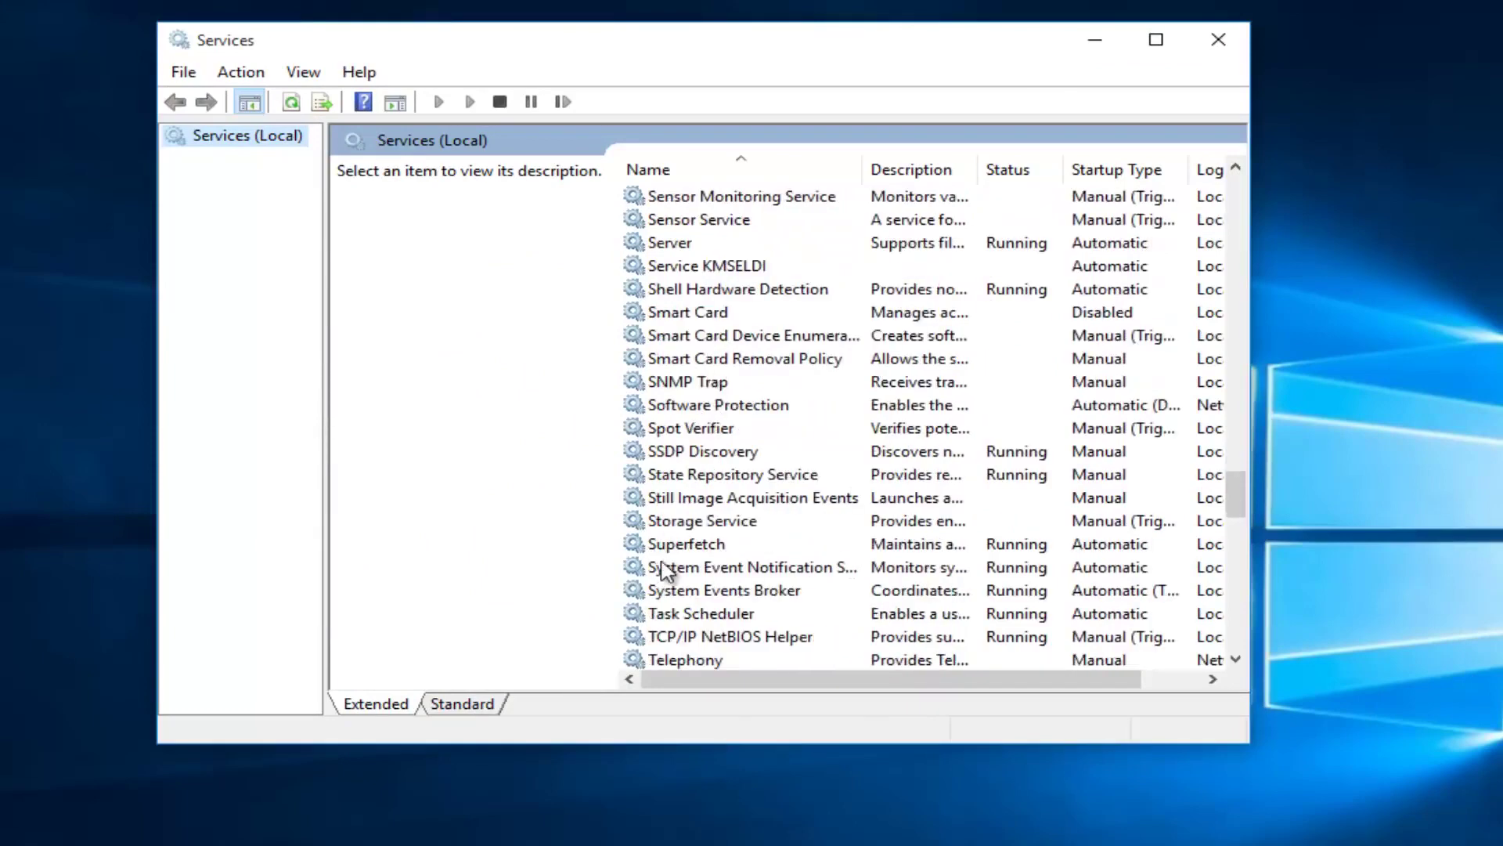
click(693, 548)
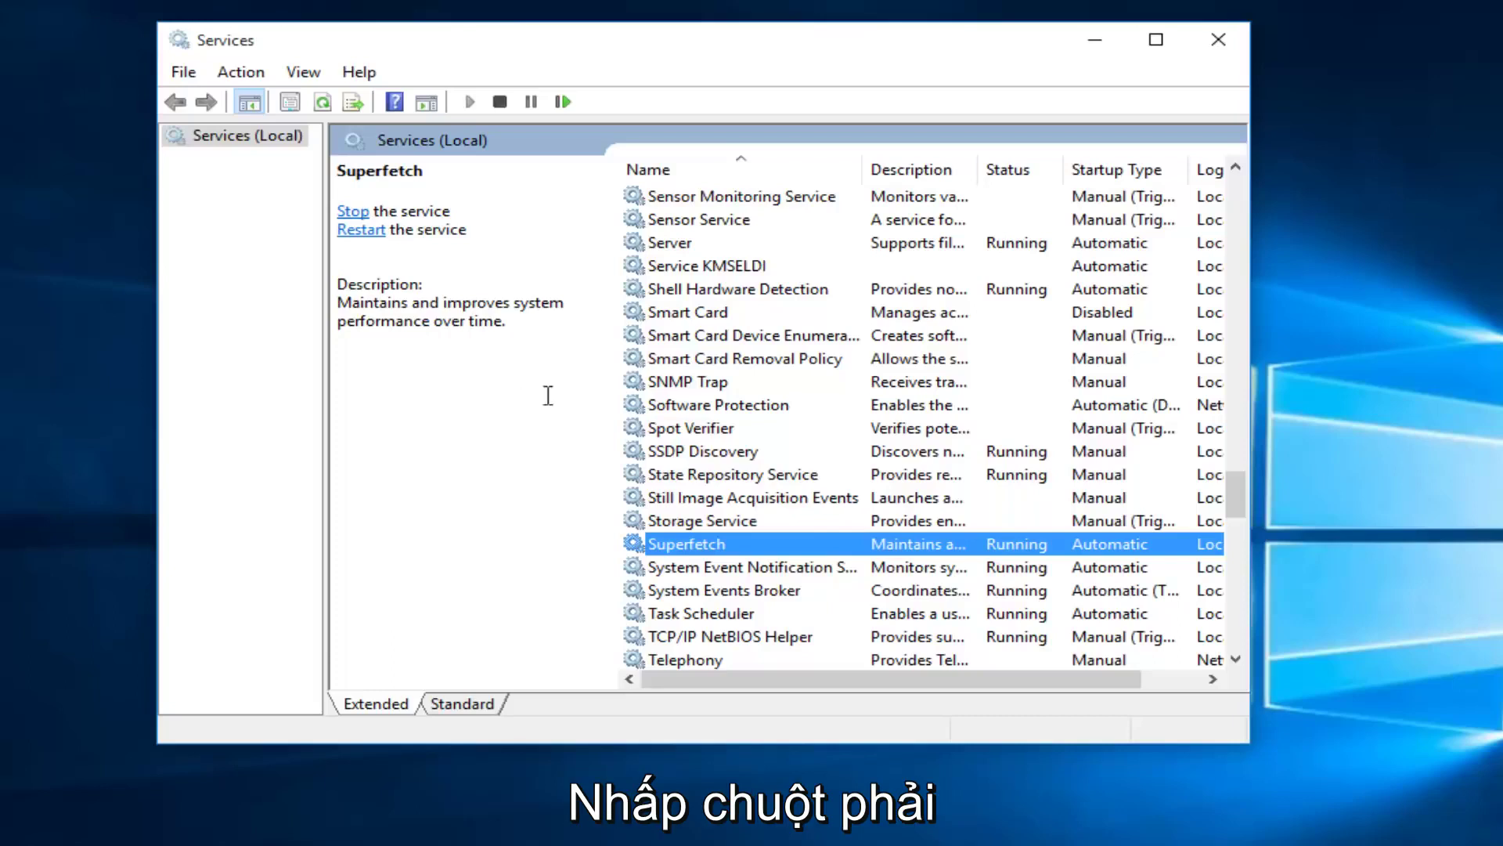
right_click(688, 550)
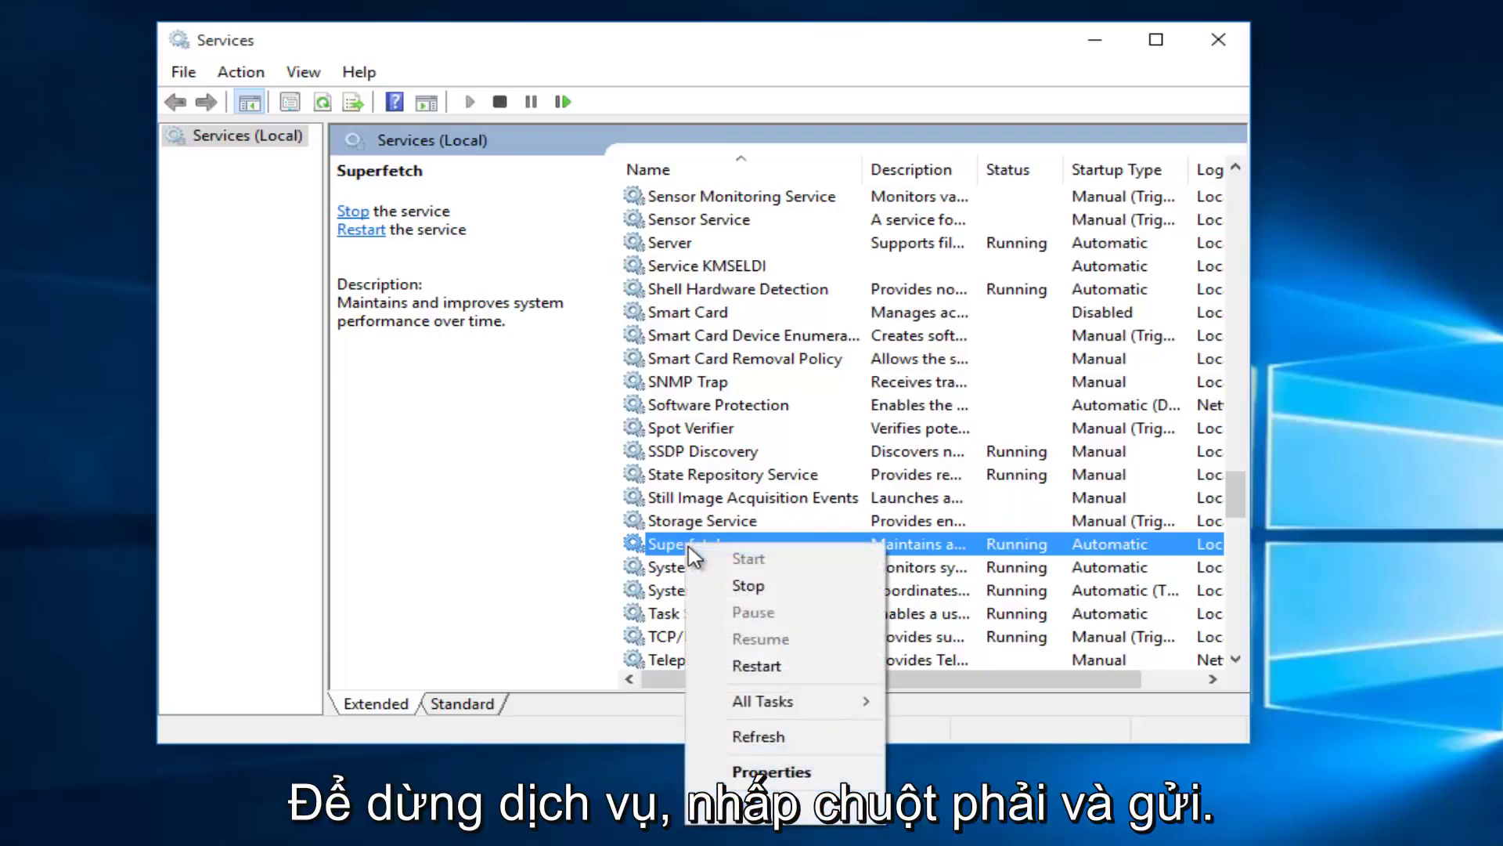
click(756, 592)
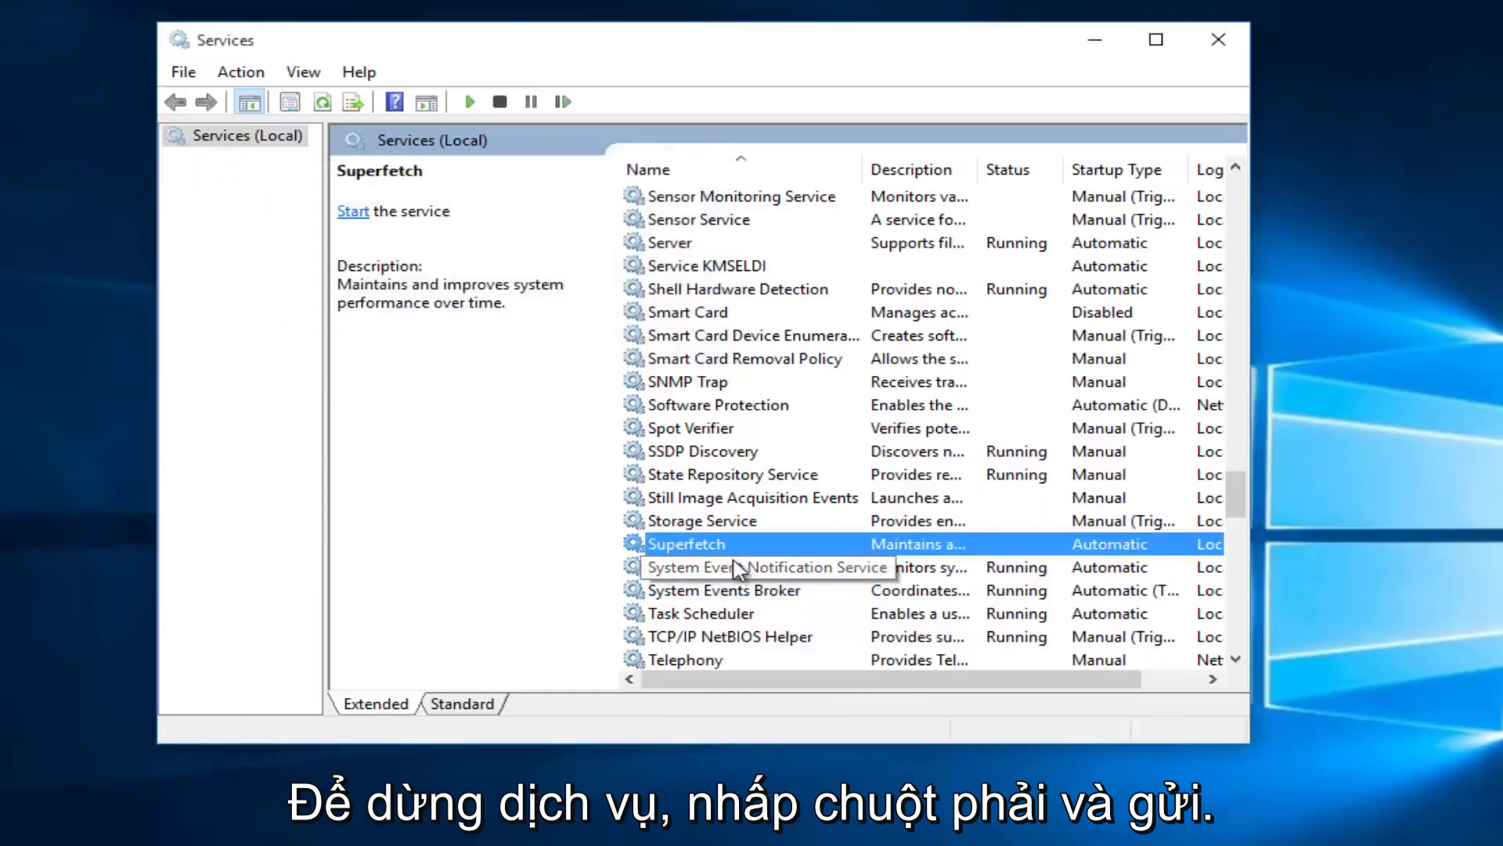
Step: Set Superfetch's startup type to Disabled in its properties and apply the change
double_click(689, 548)
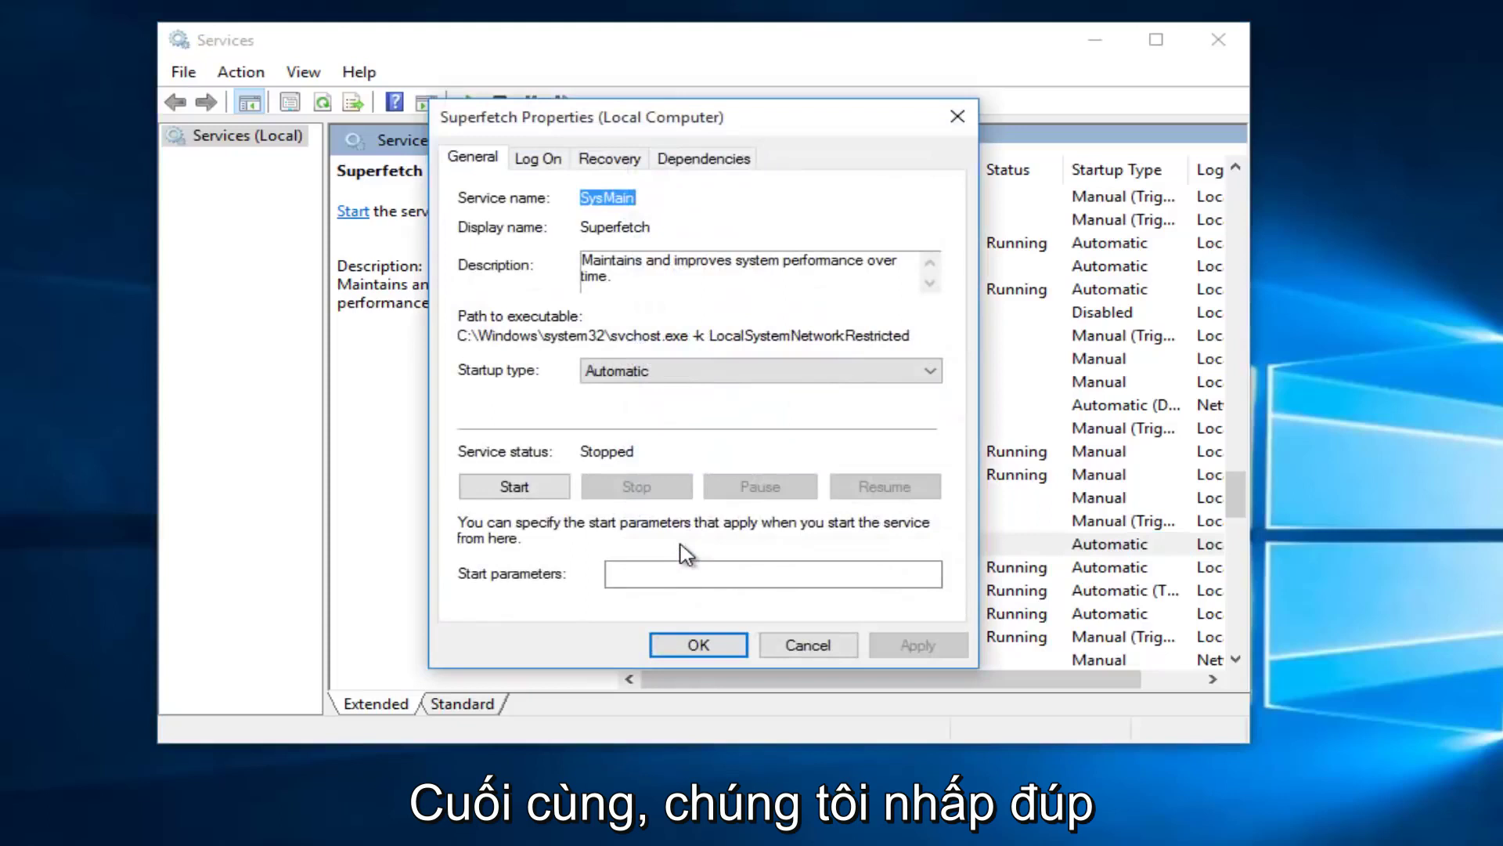
click(932, 371)
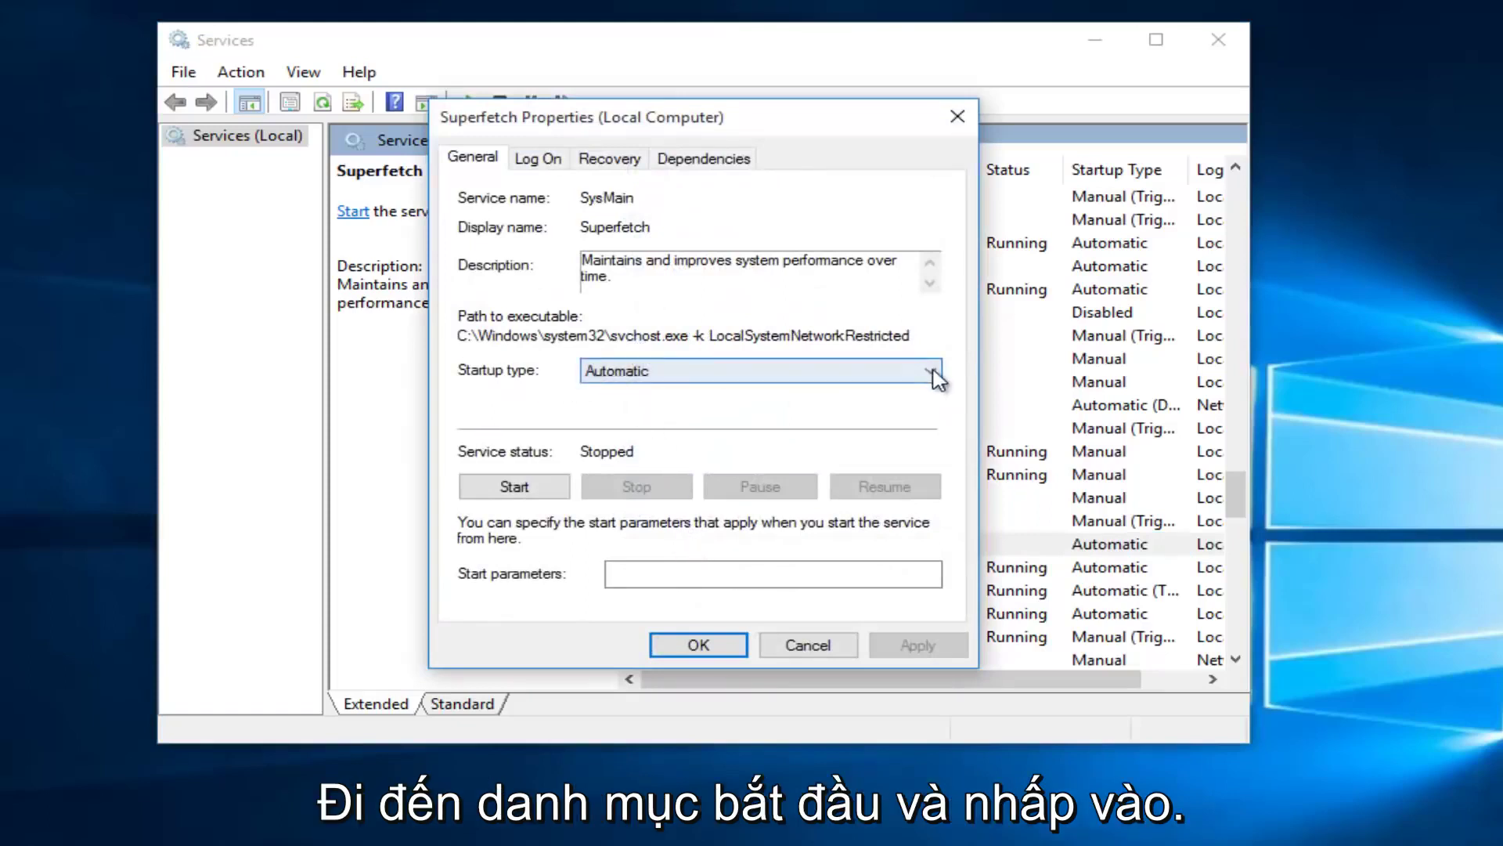
click(672, 379)
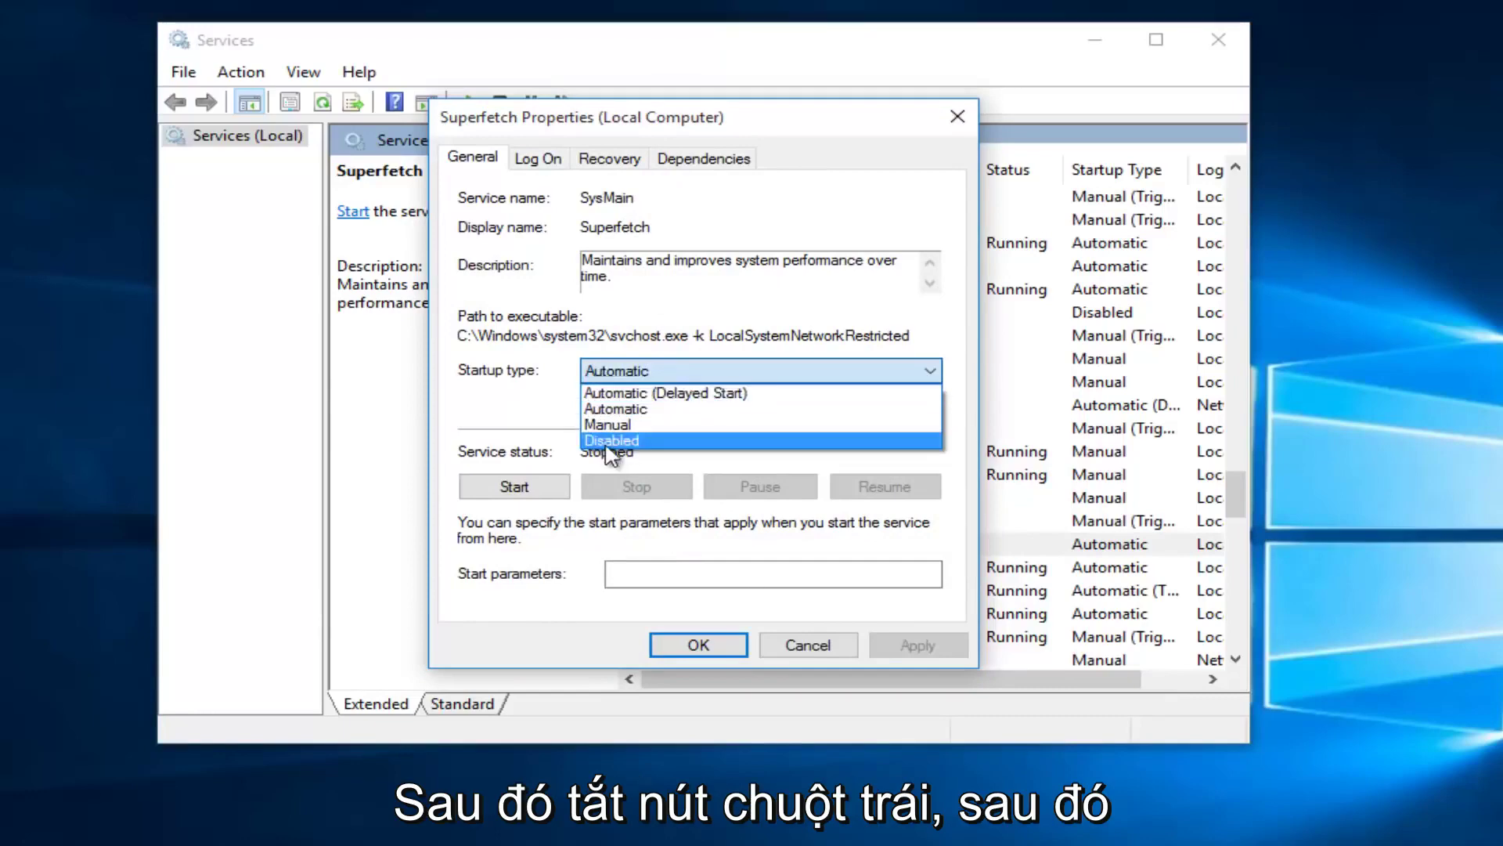
click(607, 443)
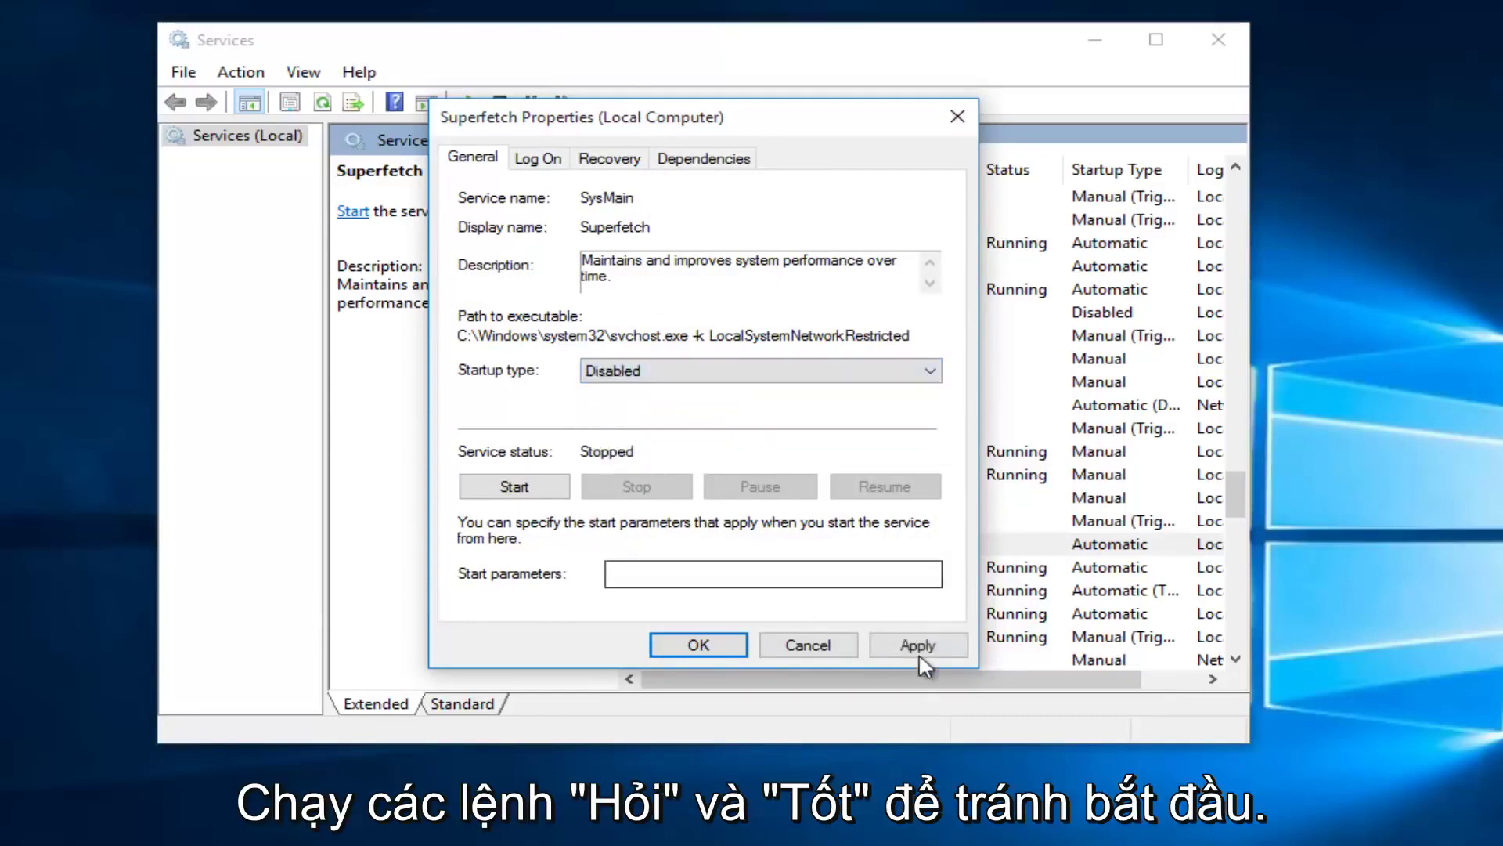
click(919, 652)
click(699, 644)
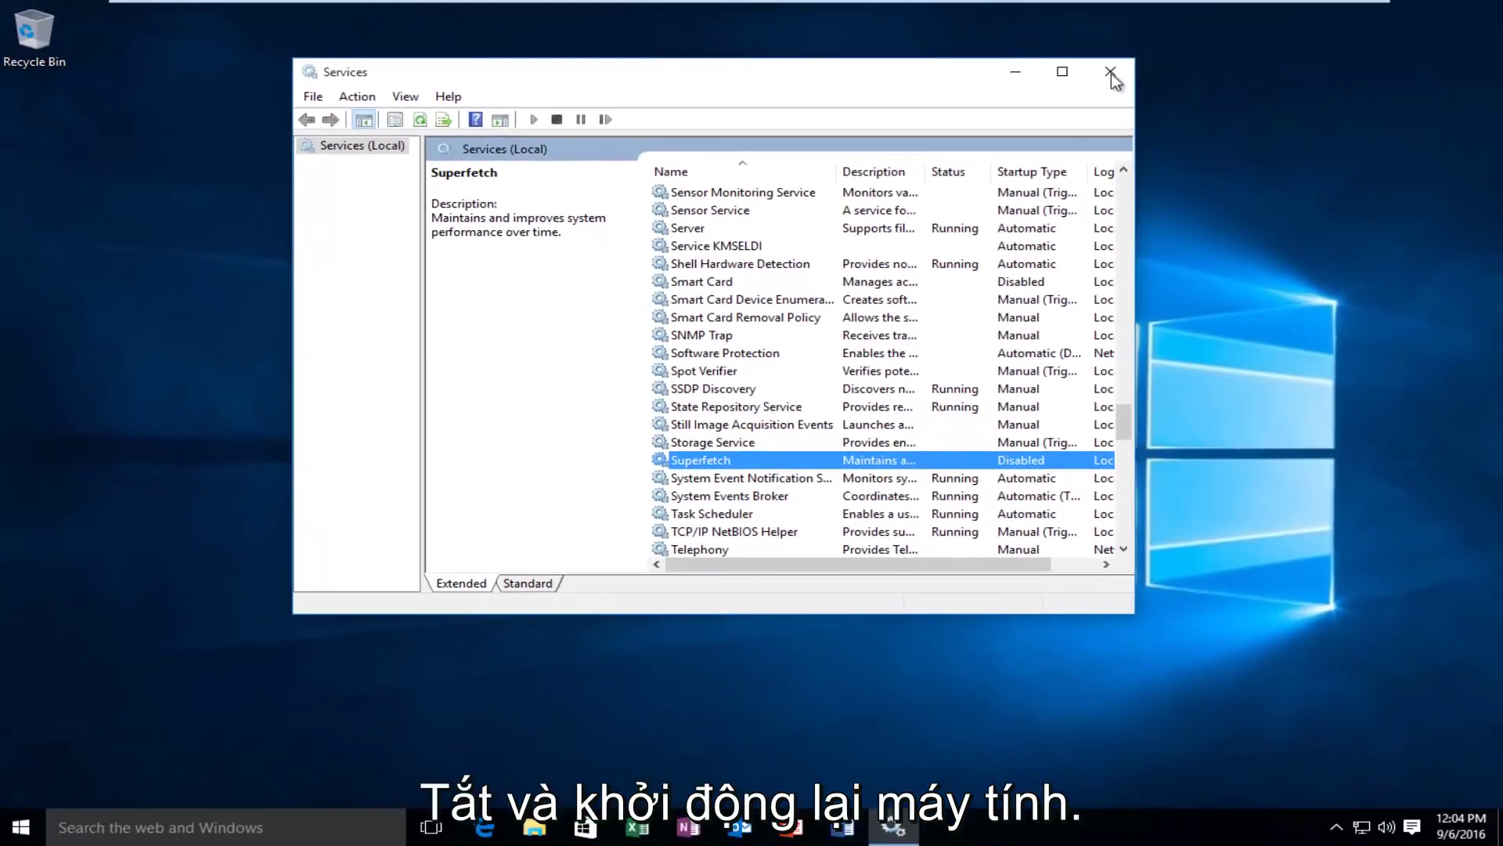
Step: Close the Services console window
click(1111, 72)
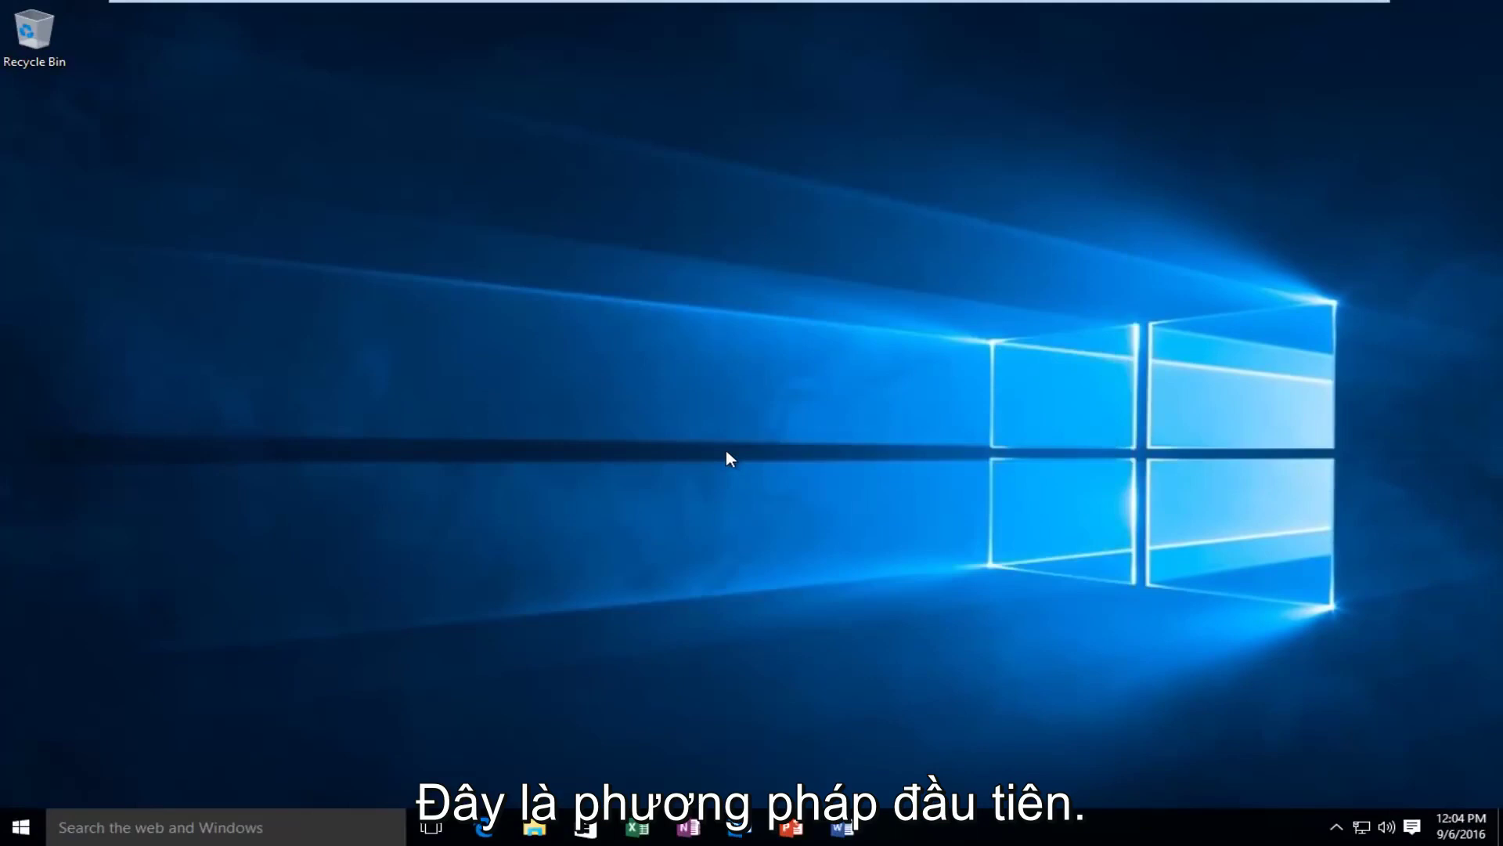